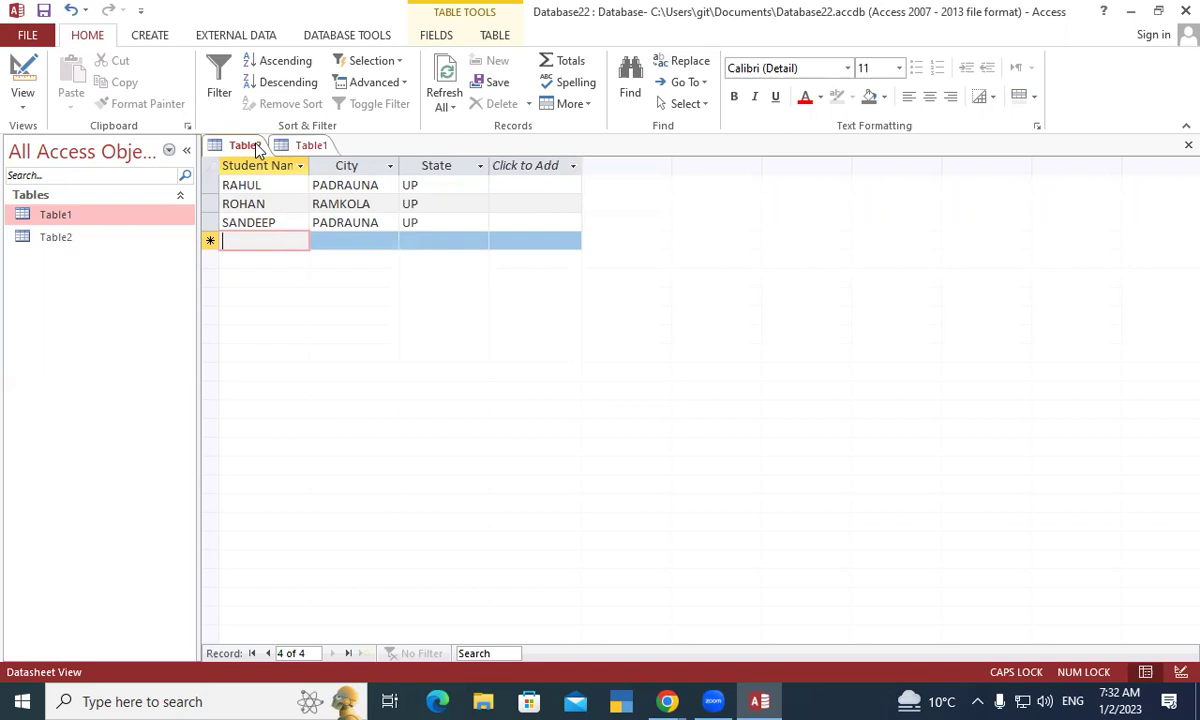
Step: Compare the student records in Table1 and Table2
left_click(305, 145)
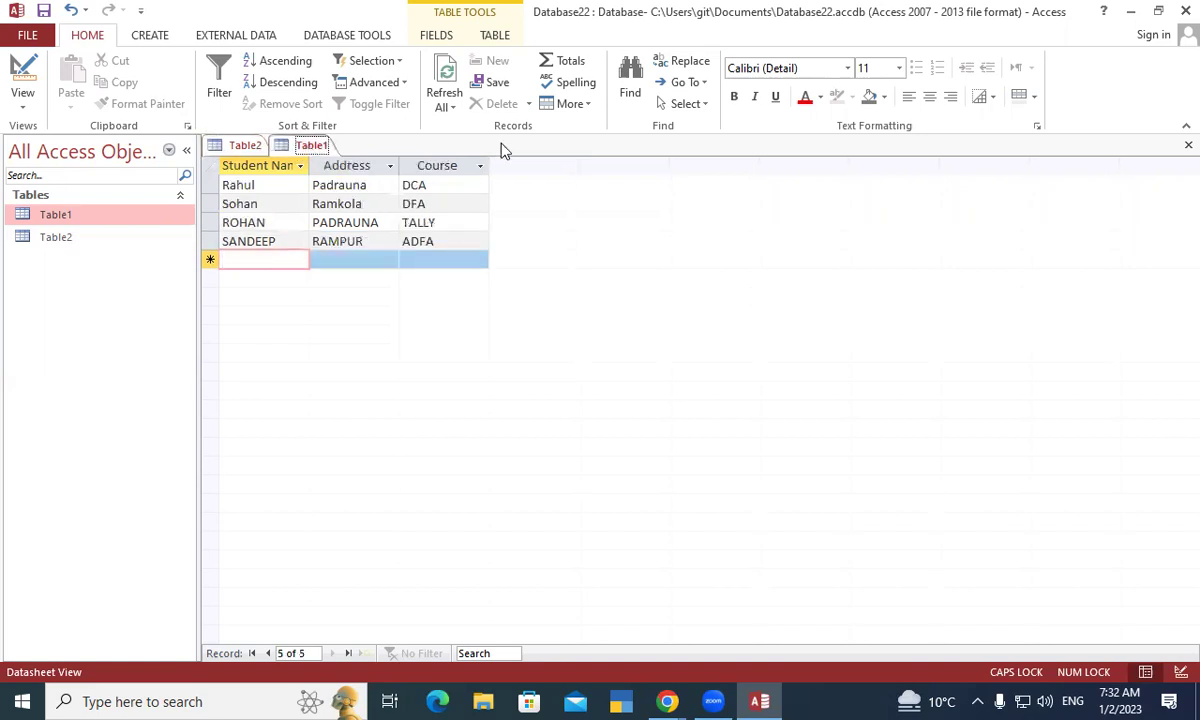
left_click(235, 145)
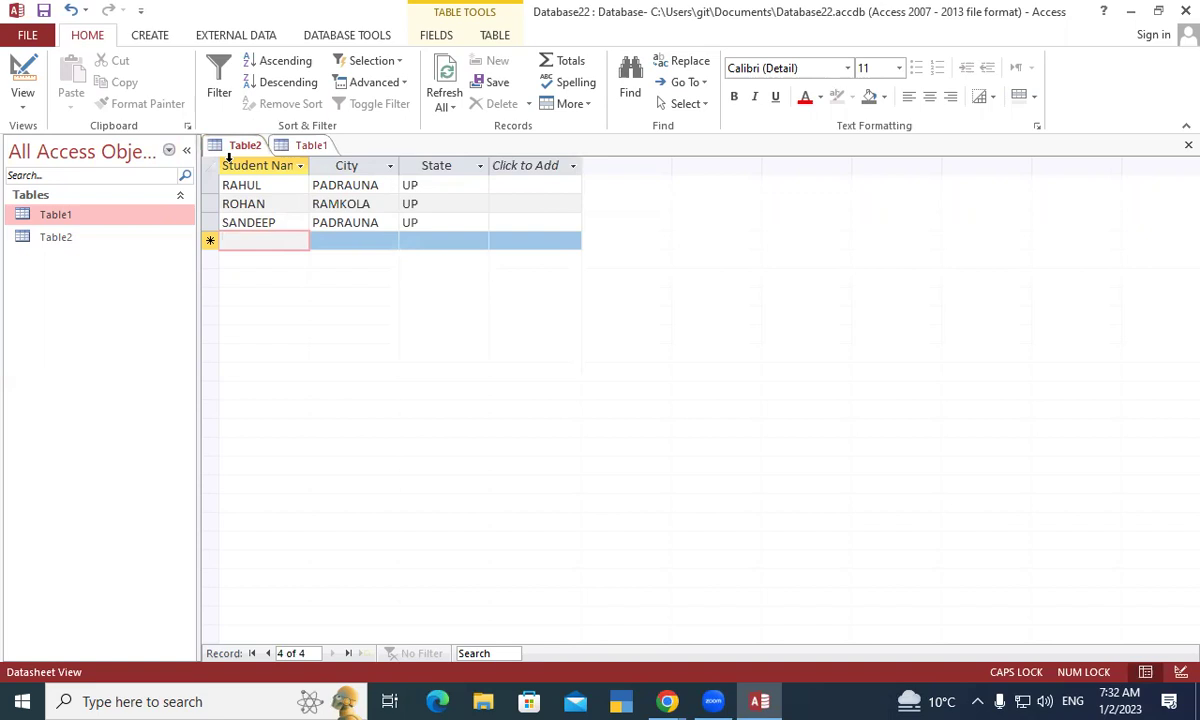
left_click(310, 148)
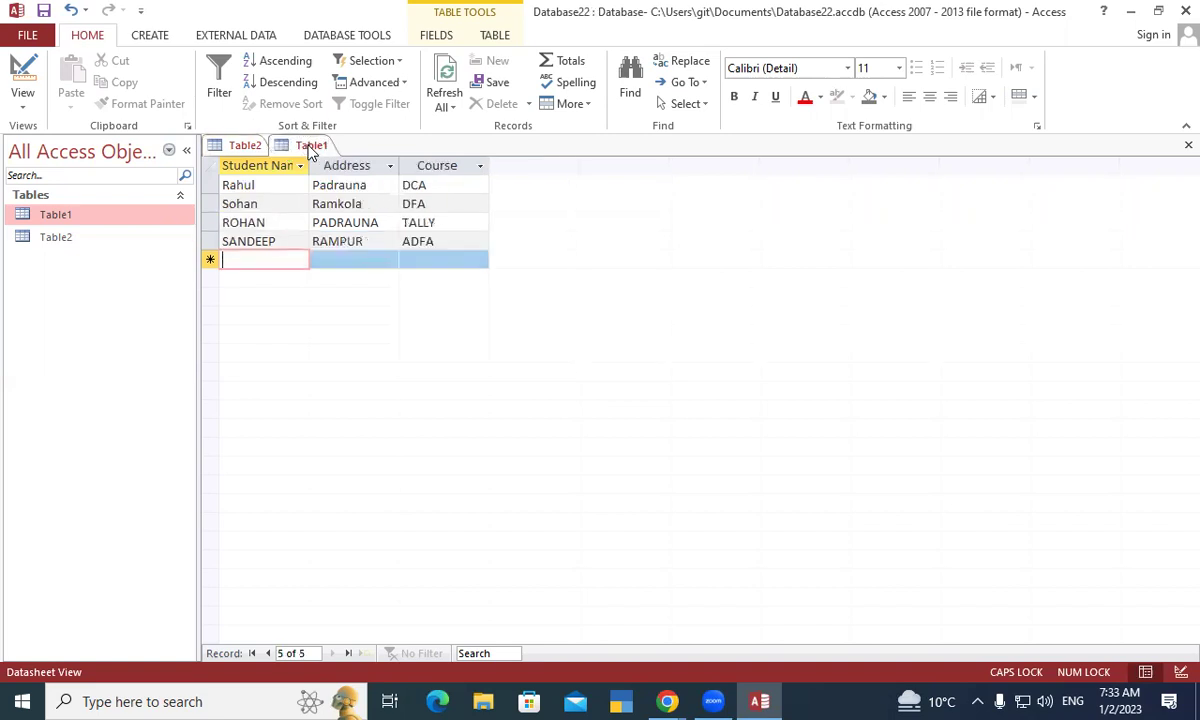
left_click(245, 150)
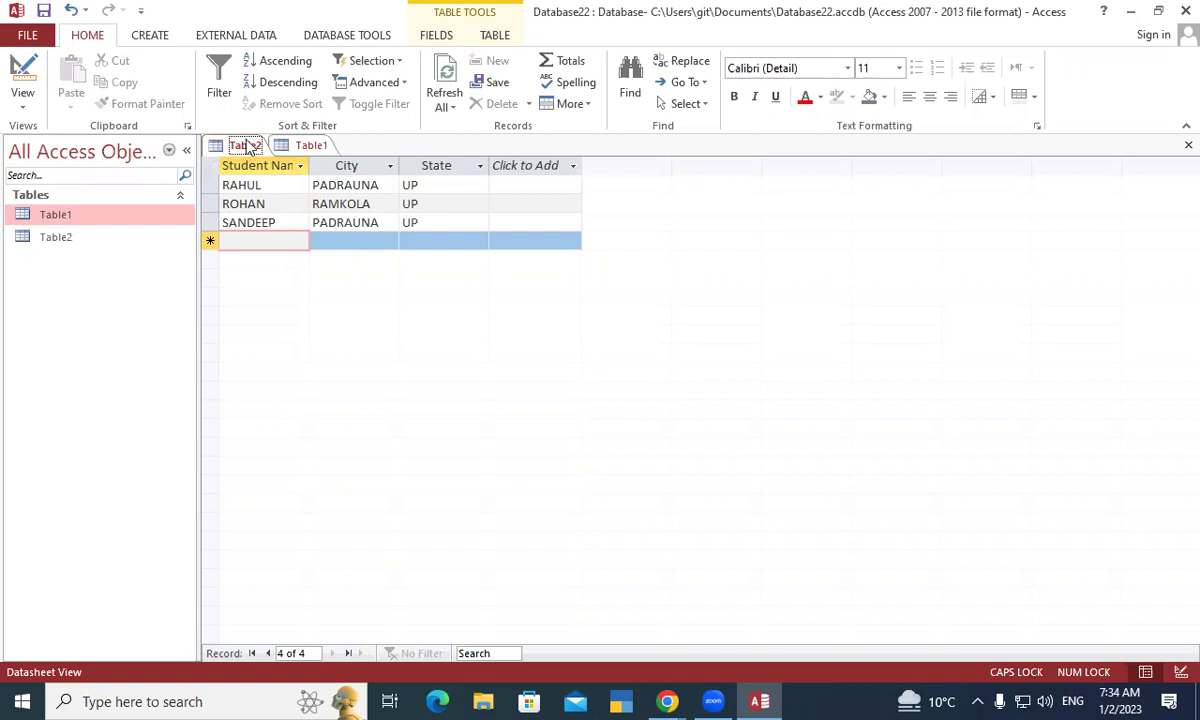
Step: Close the Table2 and Table1 datasheets
right_click(252, 147)
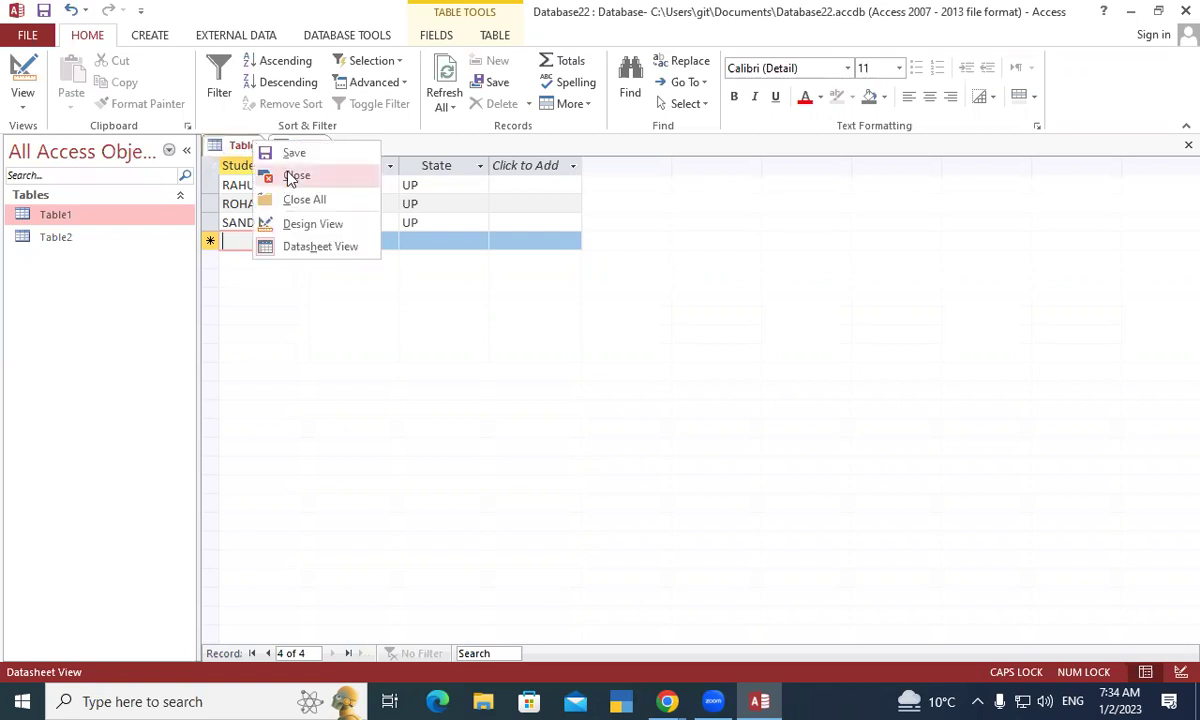
left_click(290, 176)
right_click(247, 150)
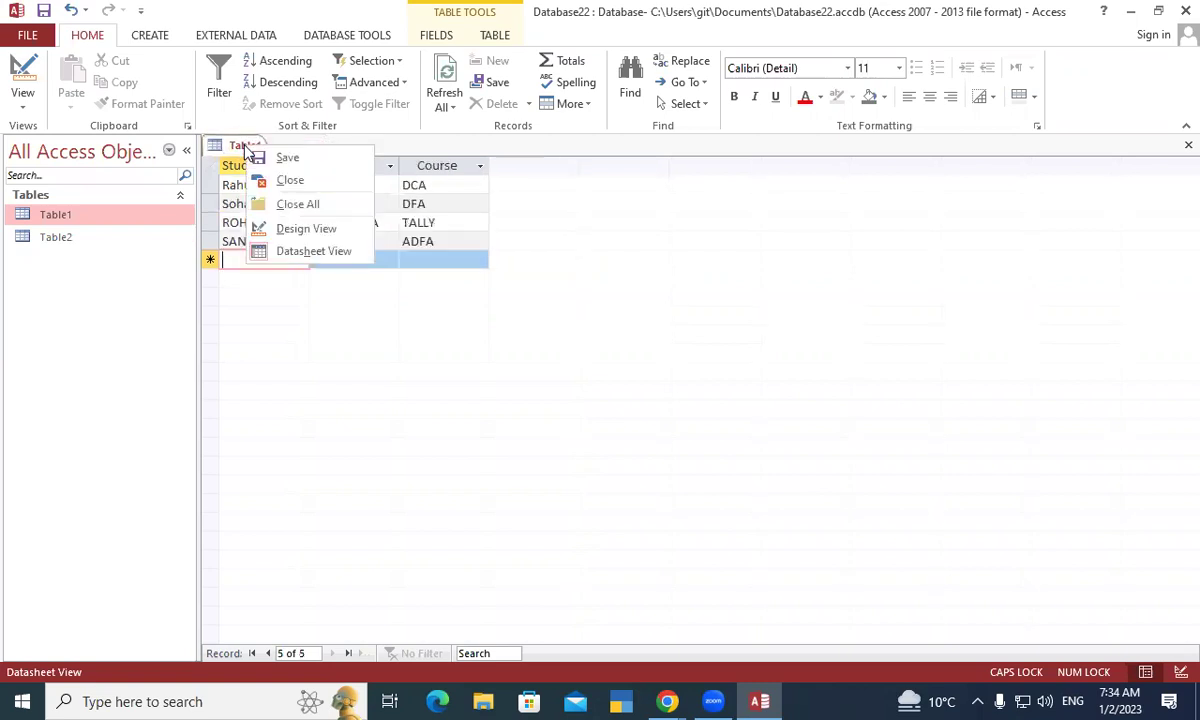
left_click(287, 181)
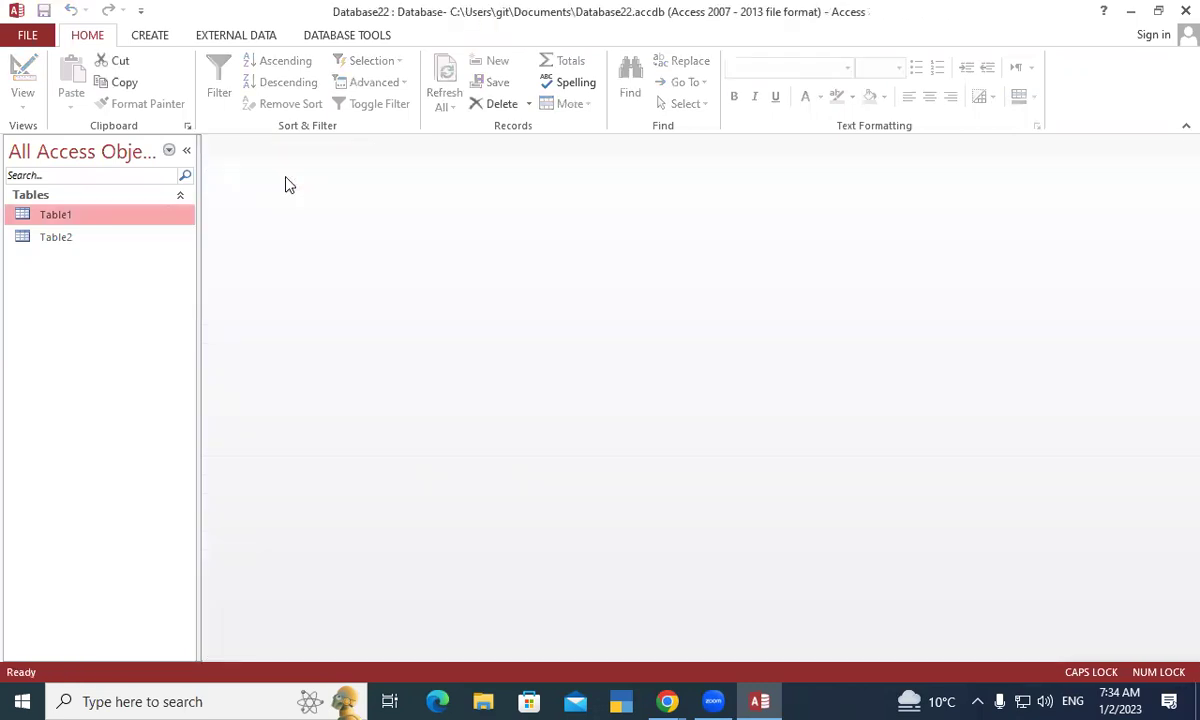
Step: Open Table1 and Table2 in Datasheet View and save each table
double_click(127, 213)
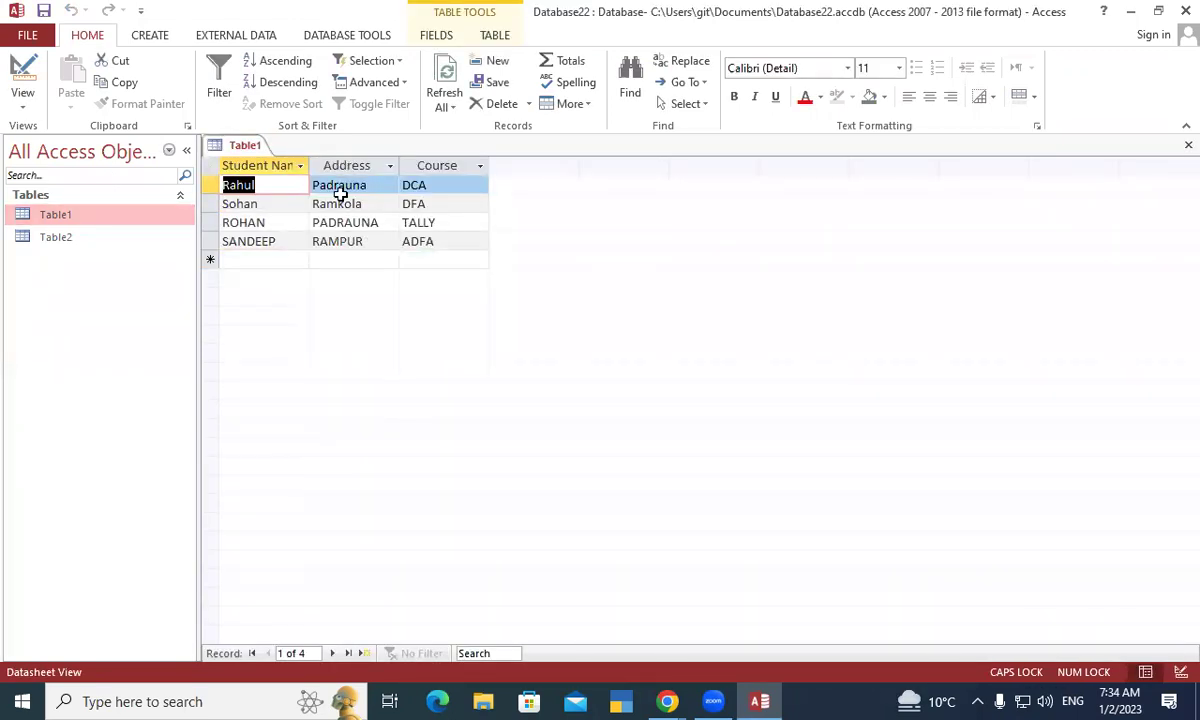
double_click(55, 237)
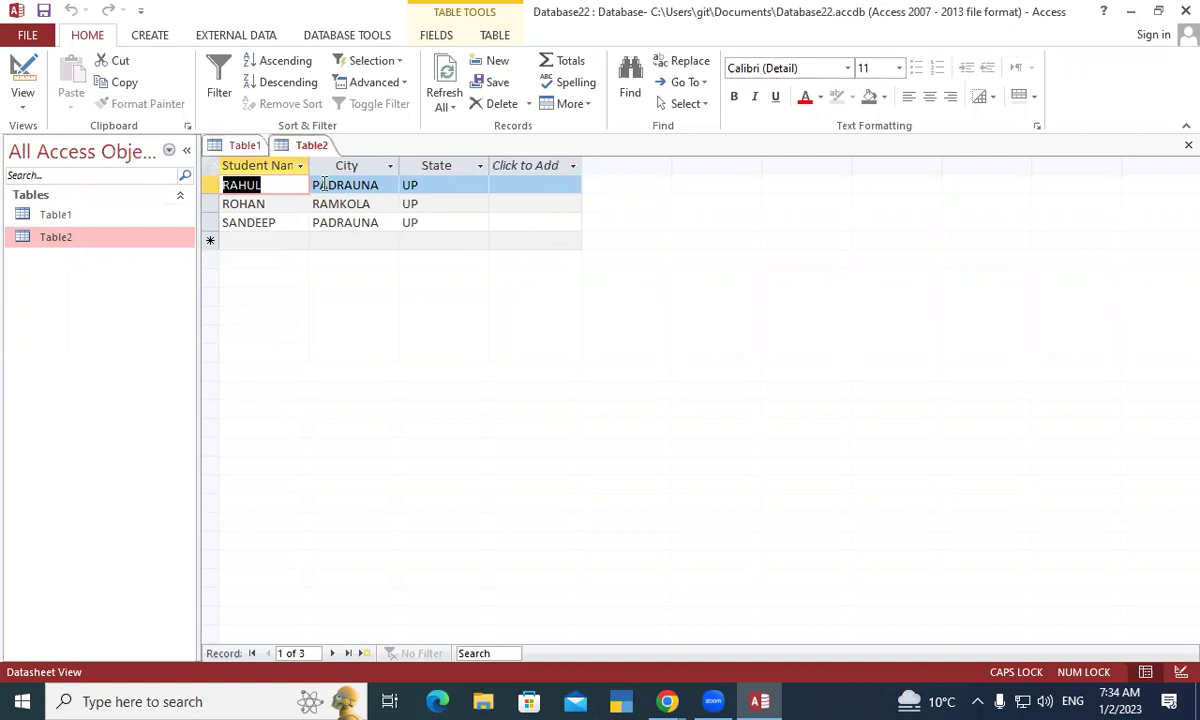
left_click(243, 146)
right_click(243, 147)
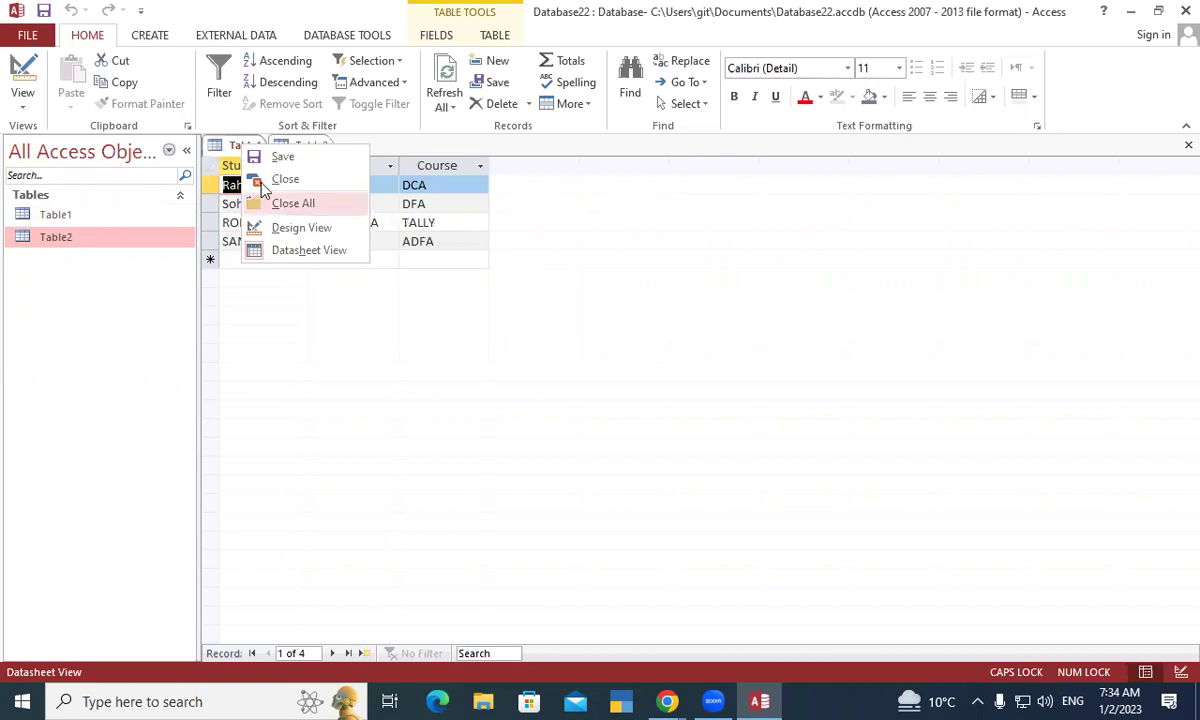
left_click(283, 157)
left_click(303, 150)
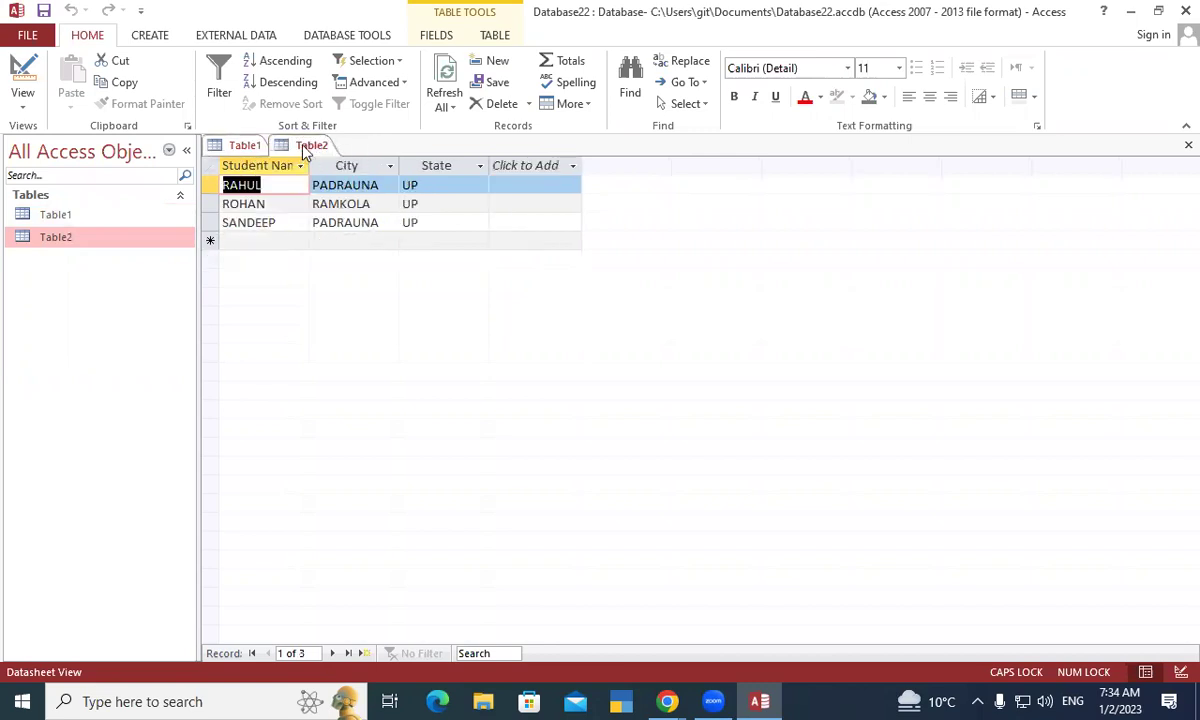
right_click(305, 147)
left_click(343, 159)
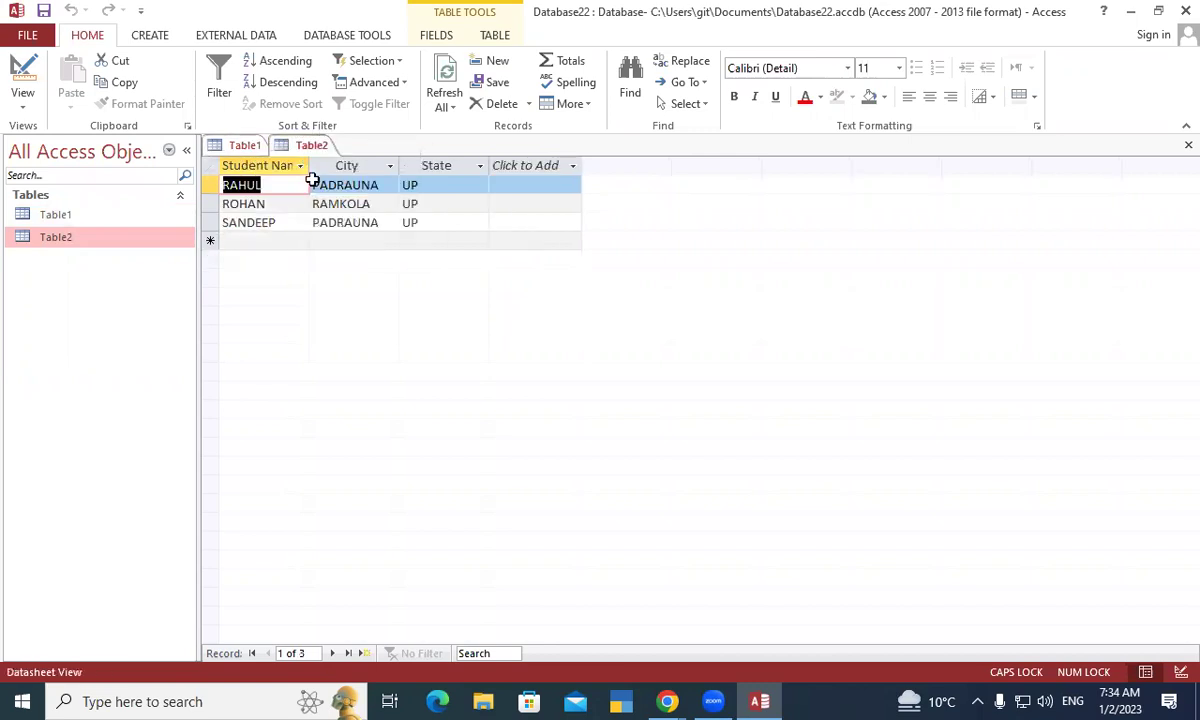
Step: Close both saved tables, starting with Table1, so that no object is left open
left_click(250, 146)
right_click(256, 146)
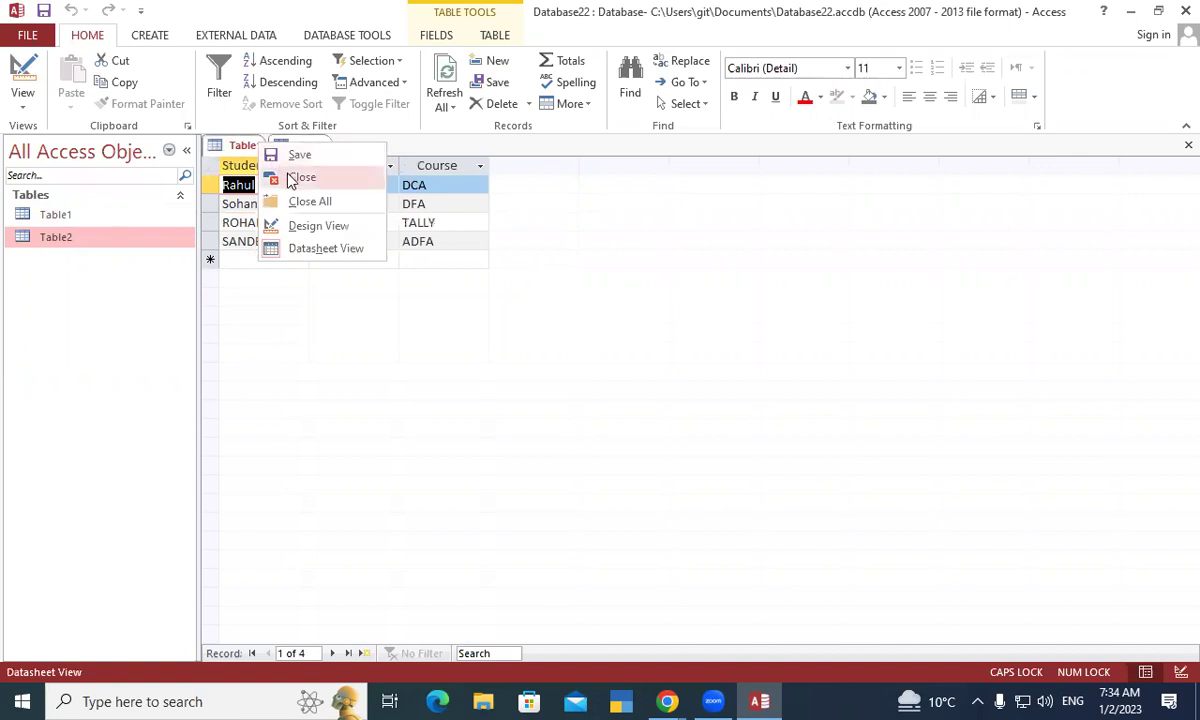
left_click(282, 178)
right_click(247, 148)
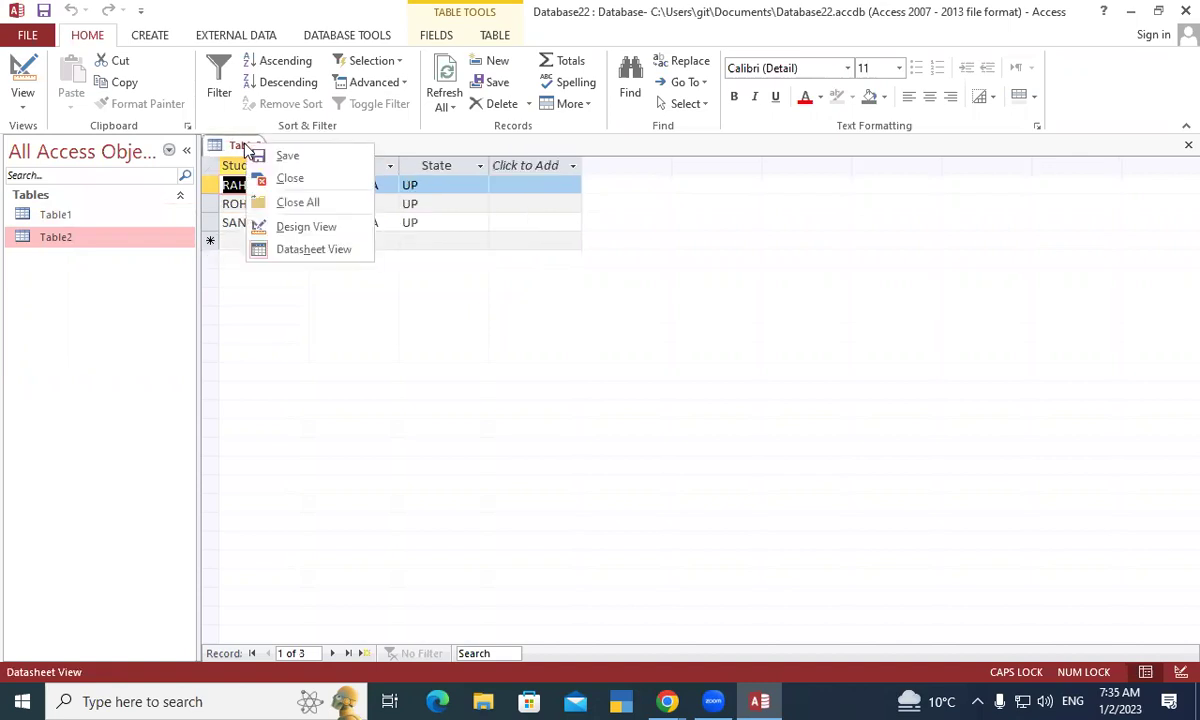
left_click(272, 178)
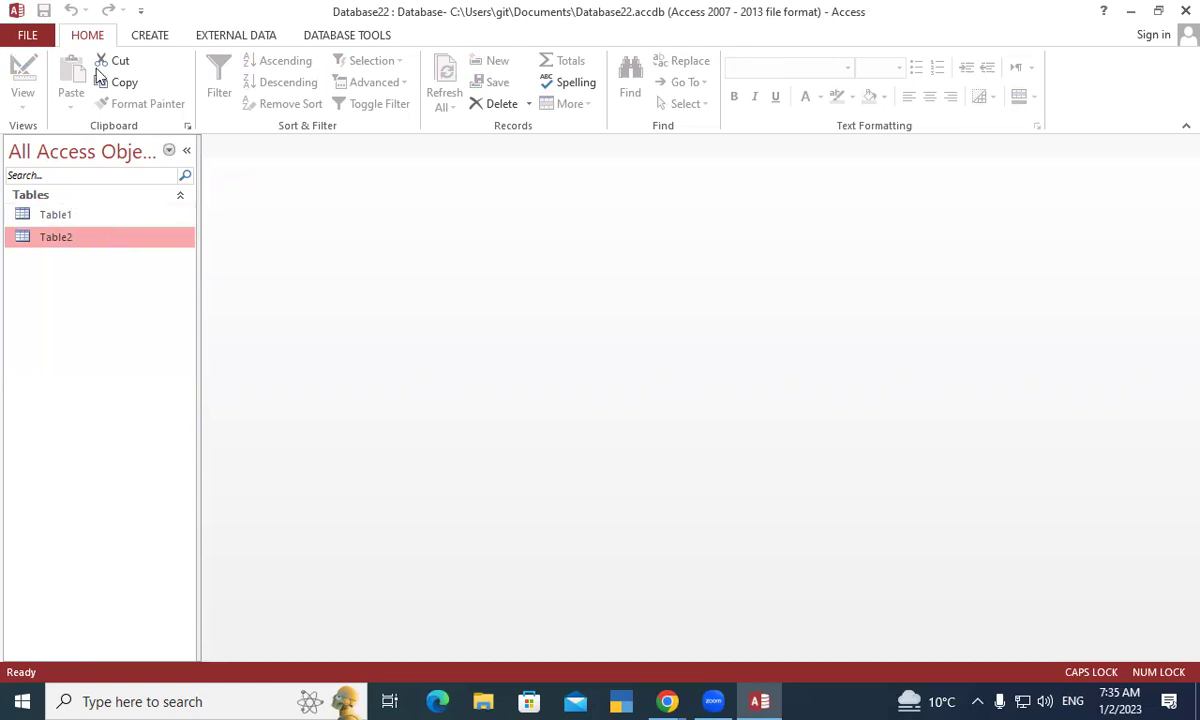
Step: Start a new query with the Find Unmatched Query Wizard
left_click(149, 38)
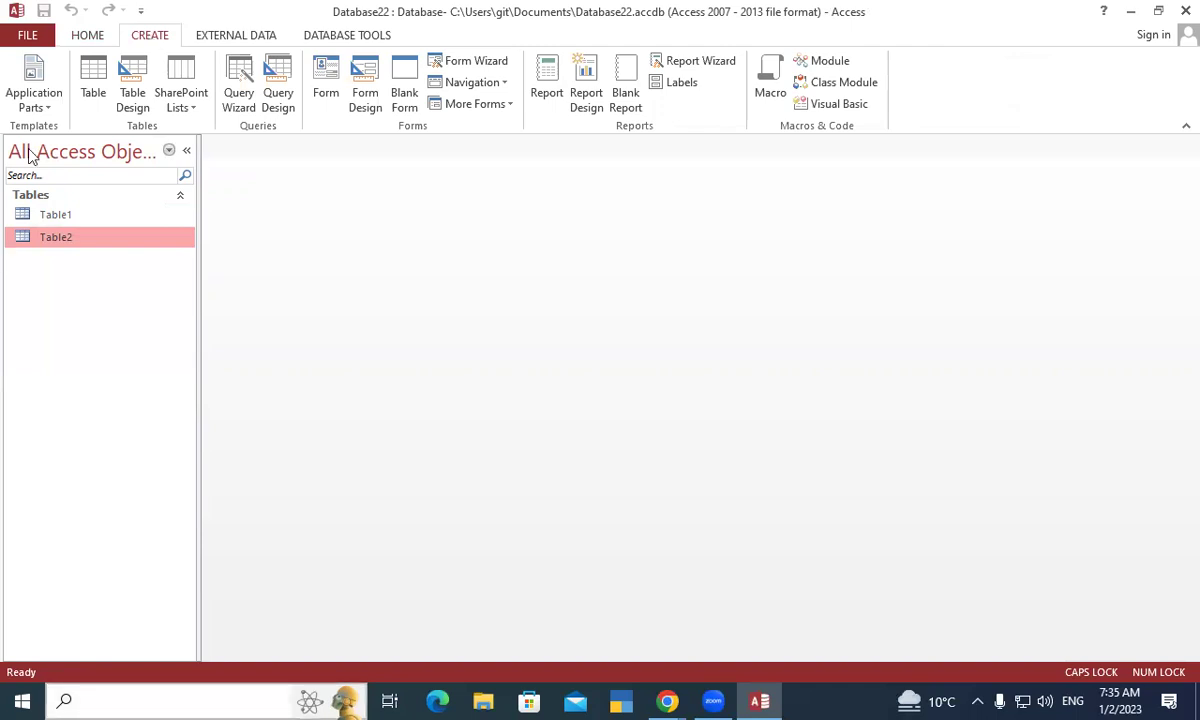
left_click(241, 80)
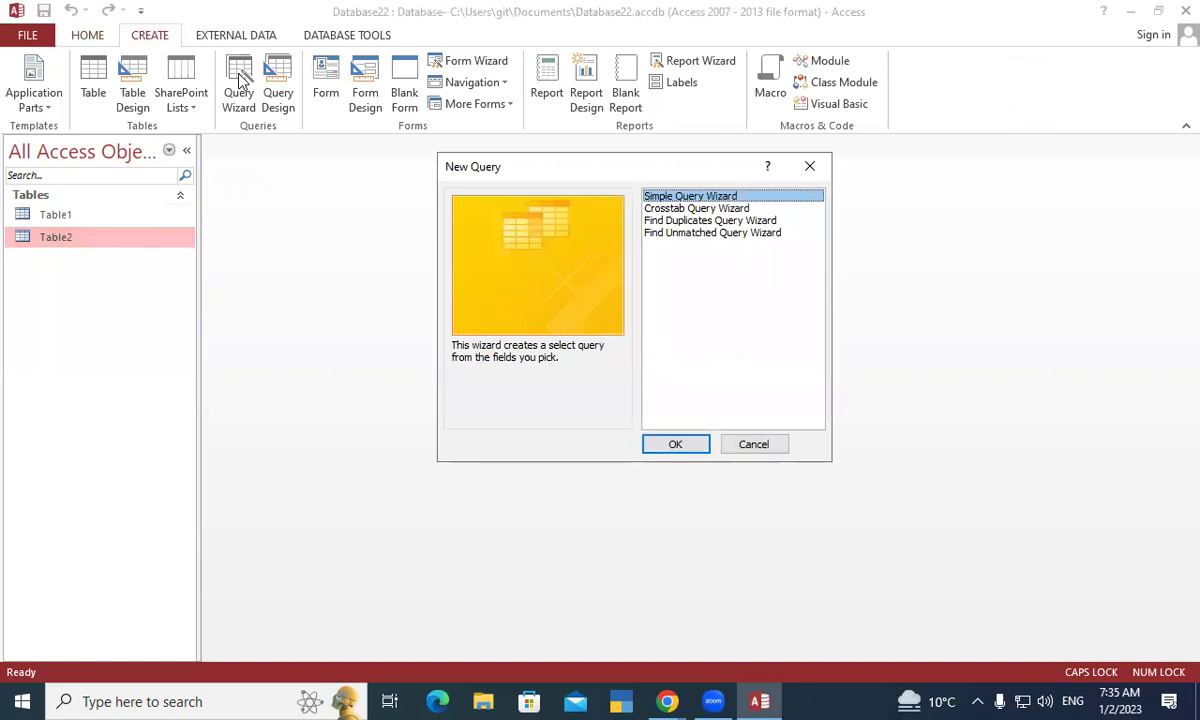
left_click_drag(558, 172, 356, 94)
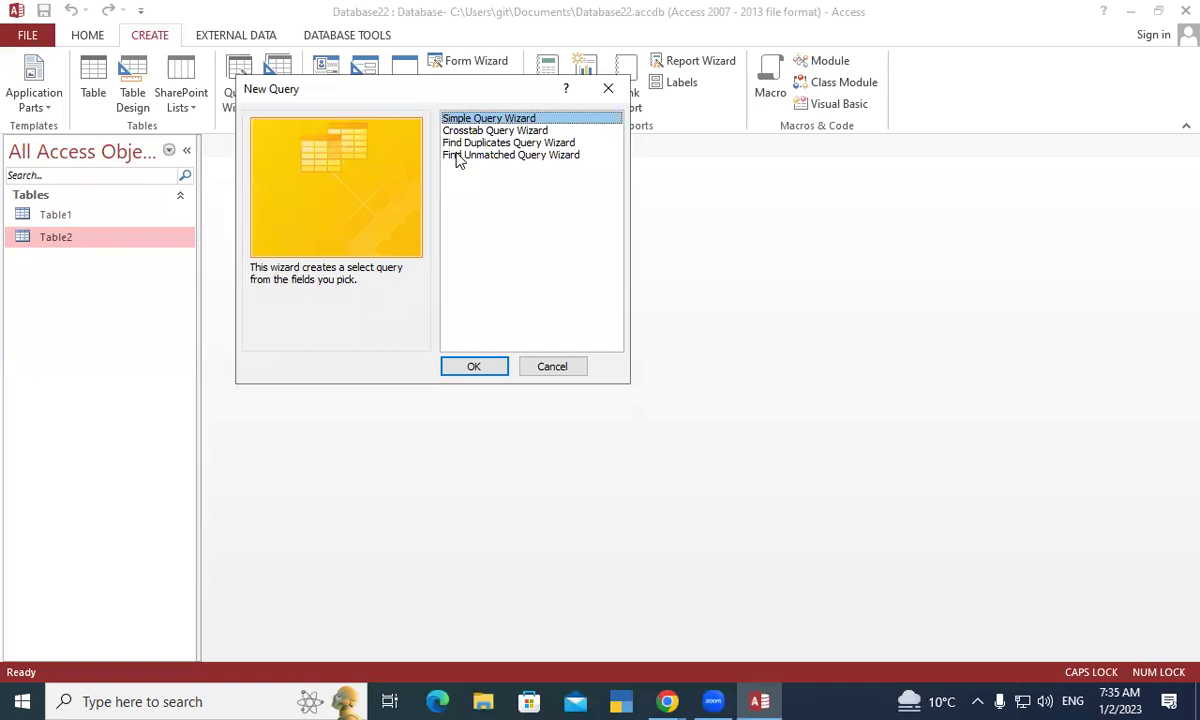
left_click(458, 156)
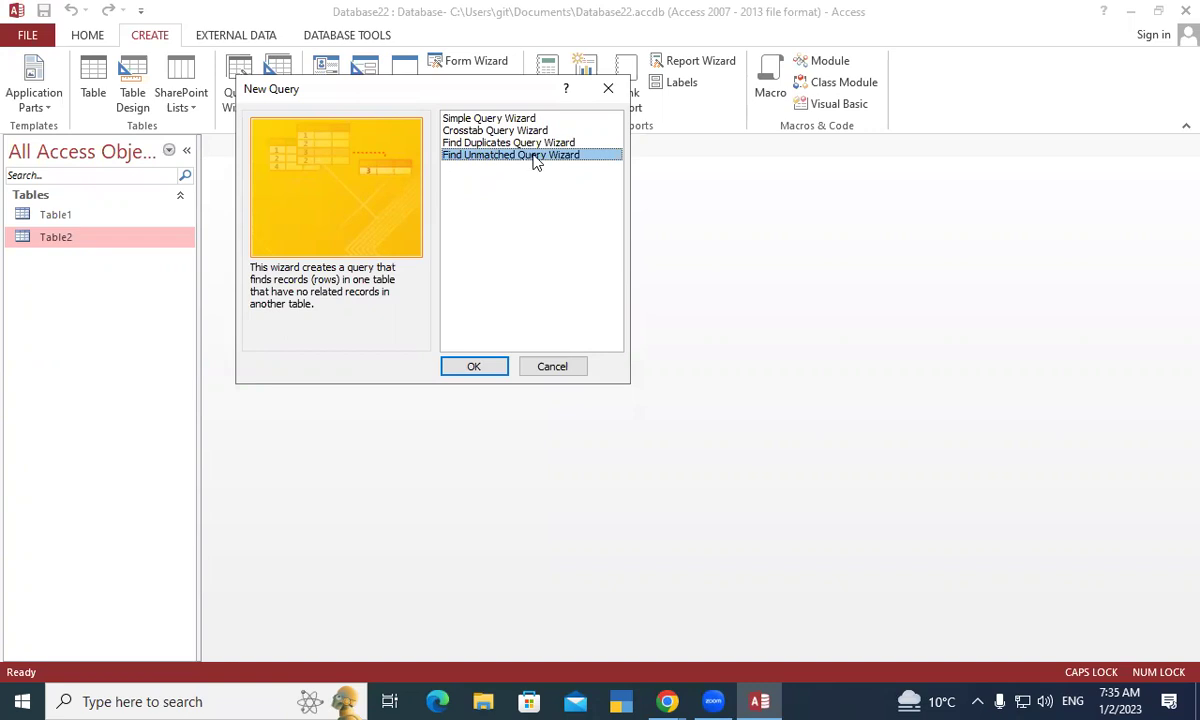
left_click(484, 366)
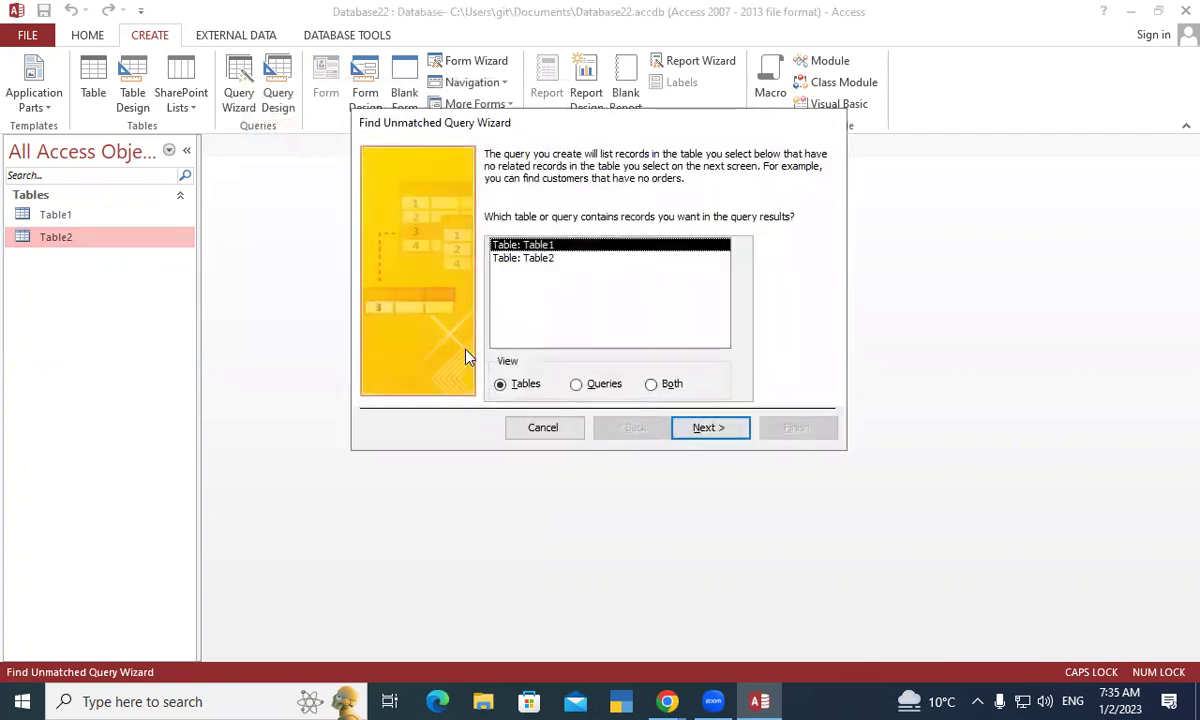
Step: Choose Table1 as the table whose records are listed and Table2 as the table with the related records
left_click_drag(494, 116, 336, 81)
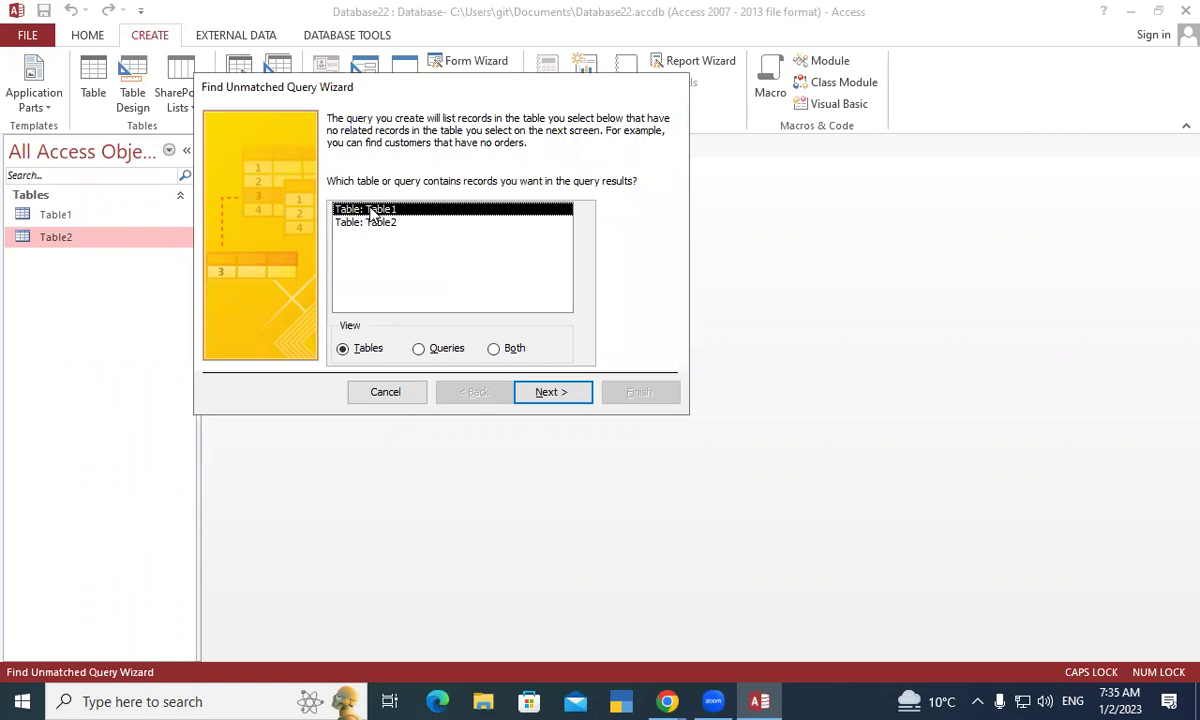
left_click(578, 396)
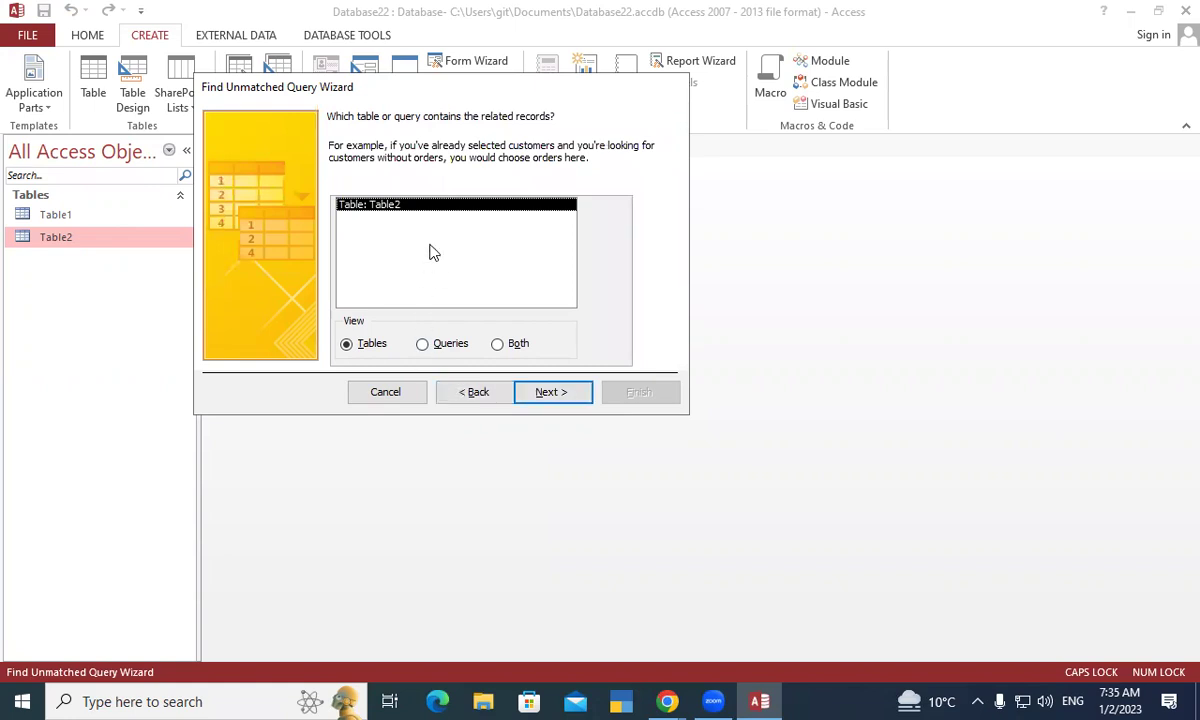
left_click(538, 391)
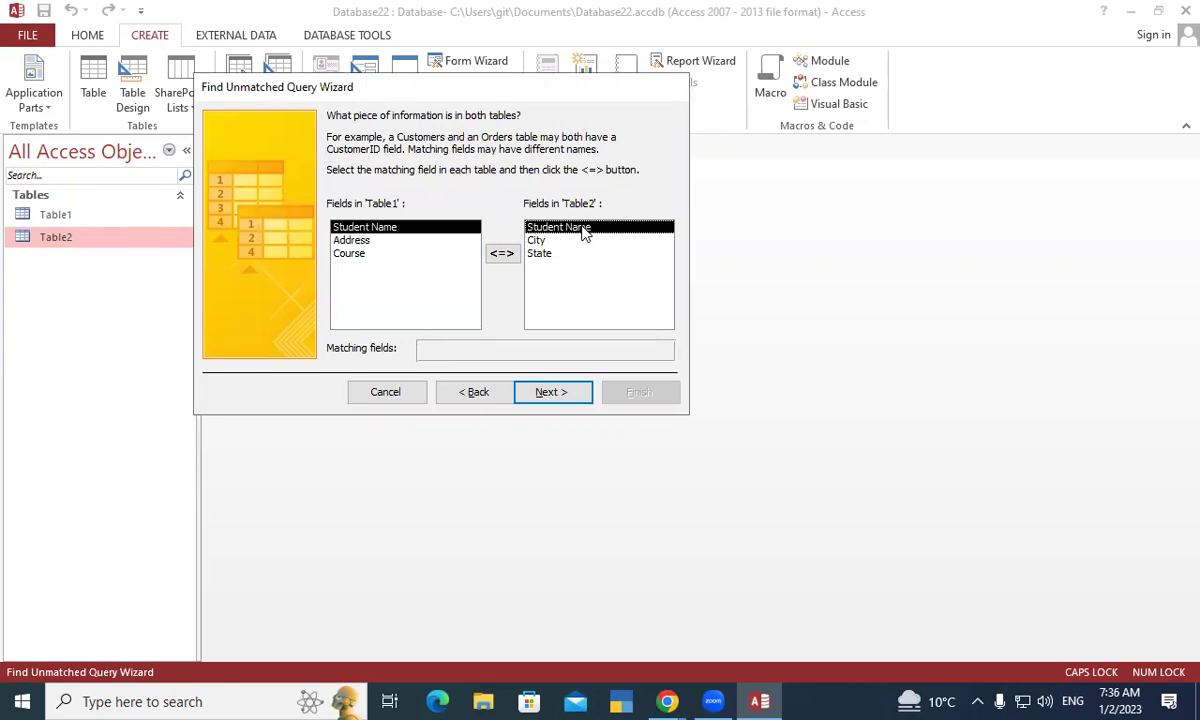
Step: Match the tables on Student Name and finish the query as "Table1 Without Matching Table2", viewing results with Student Name, Address and Course
left_click(507, 256)
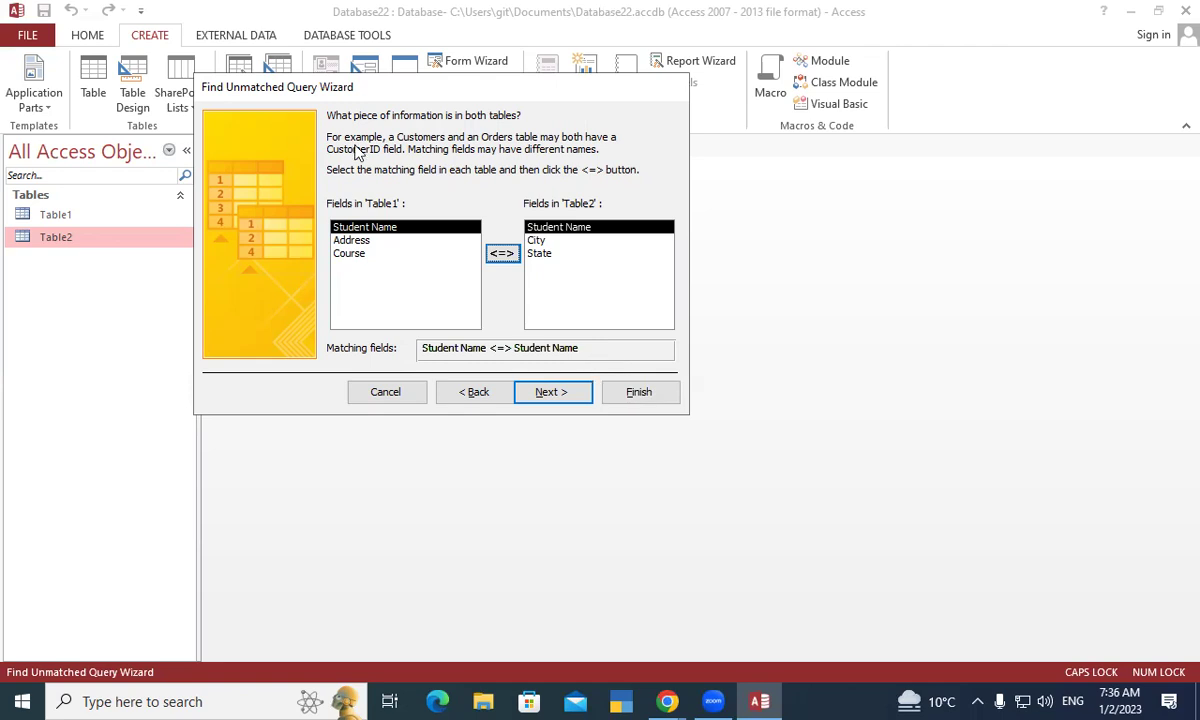
left_click(541, 396)
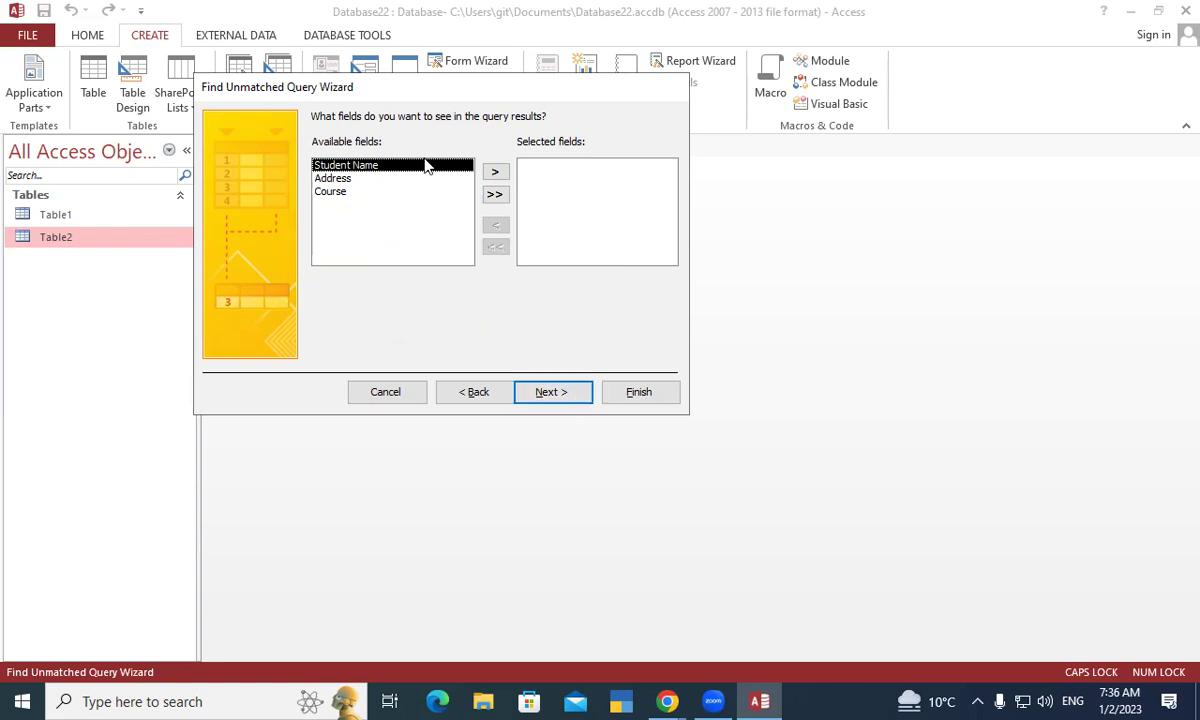
left_click(556, 393)
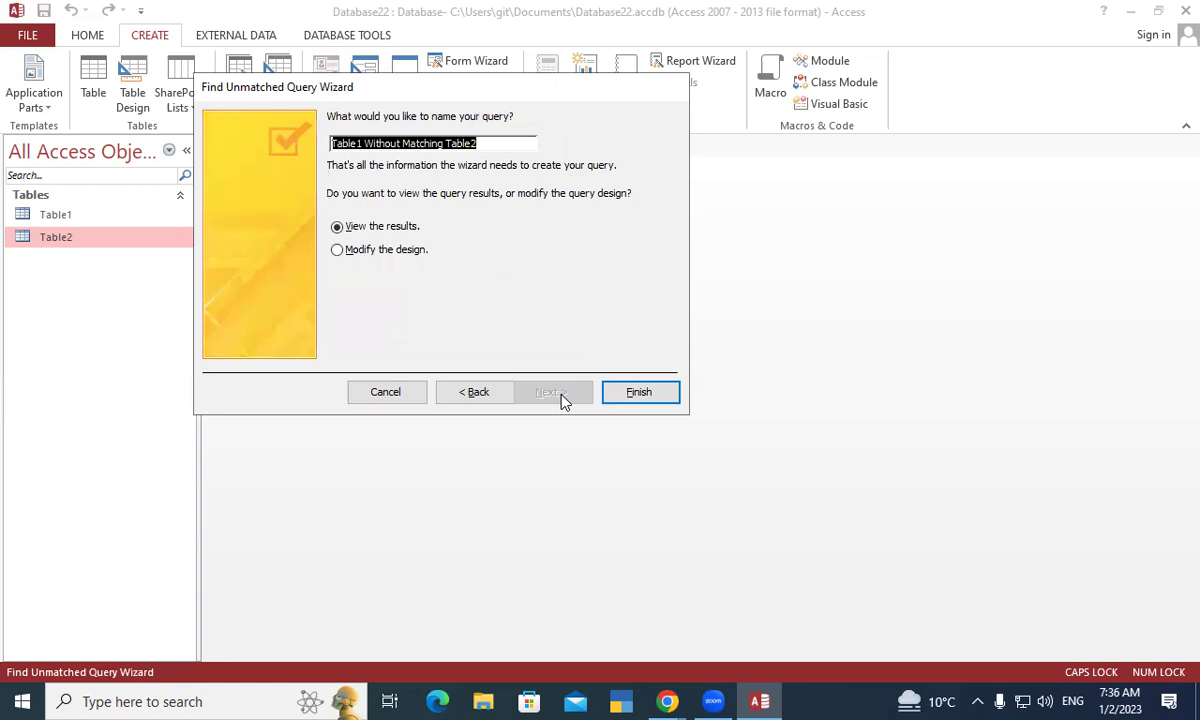
left_click(642, 393)
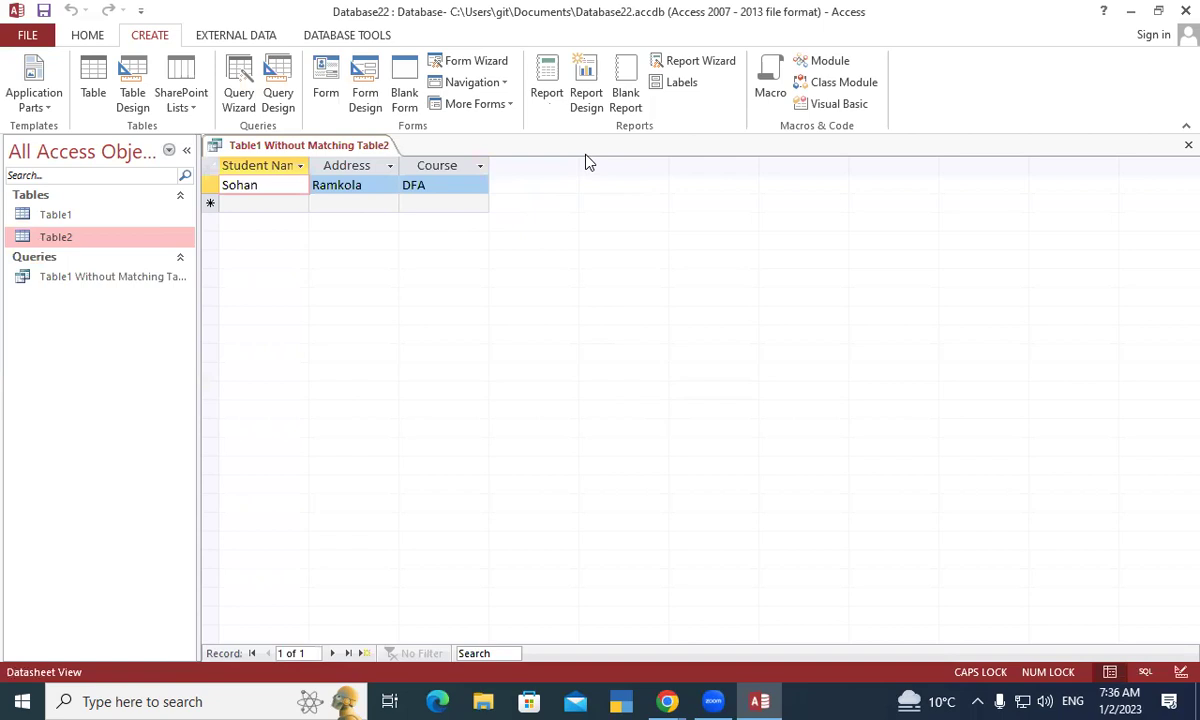
Step: Check the unmatched query's result against the student names in Table1 and Table2
double_click(92, 216)
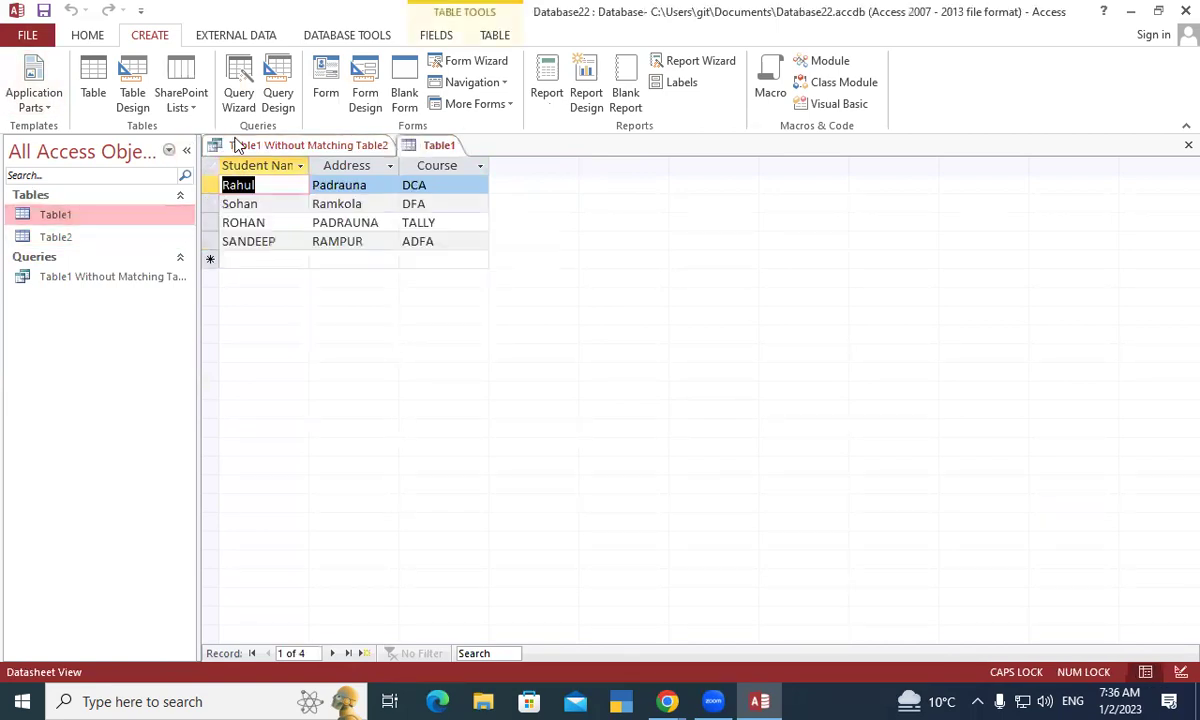
left_click(253, 185)
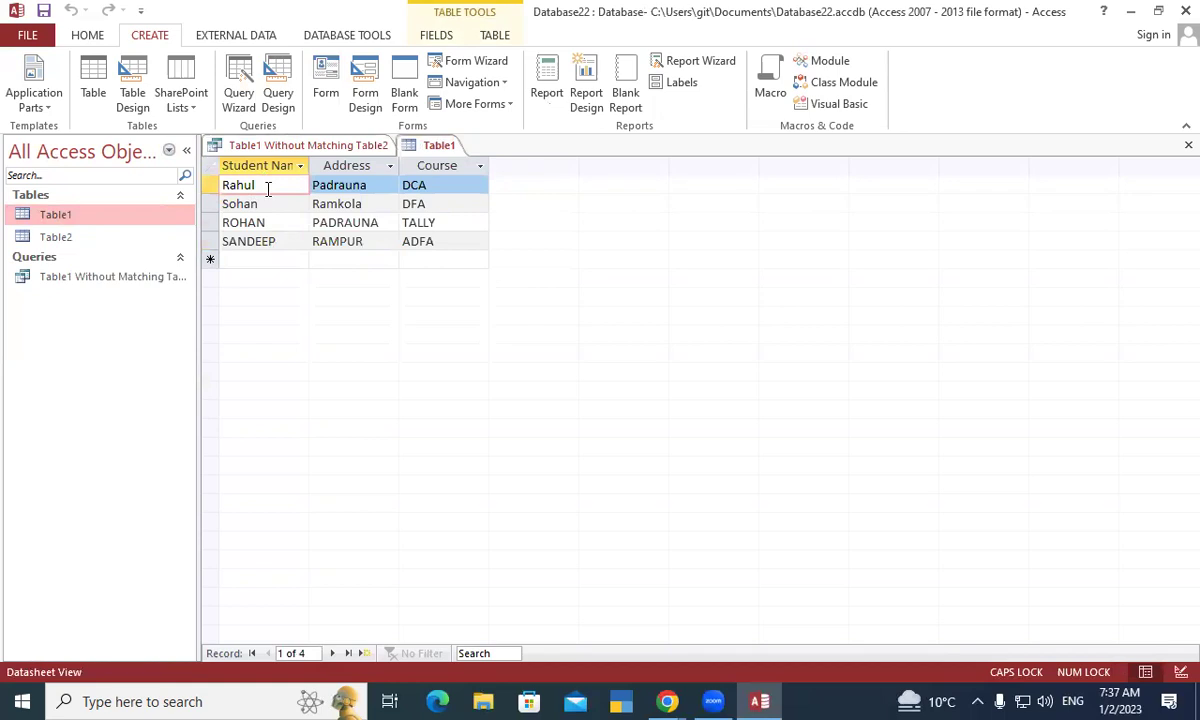
left_click(273, 204)
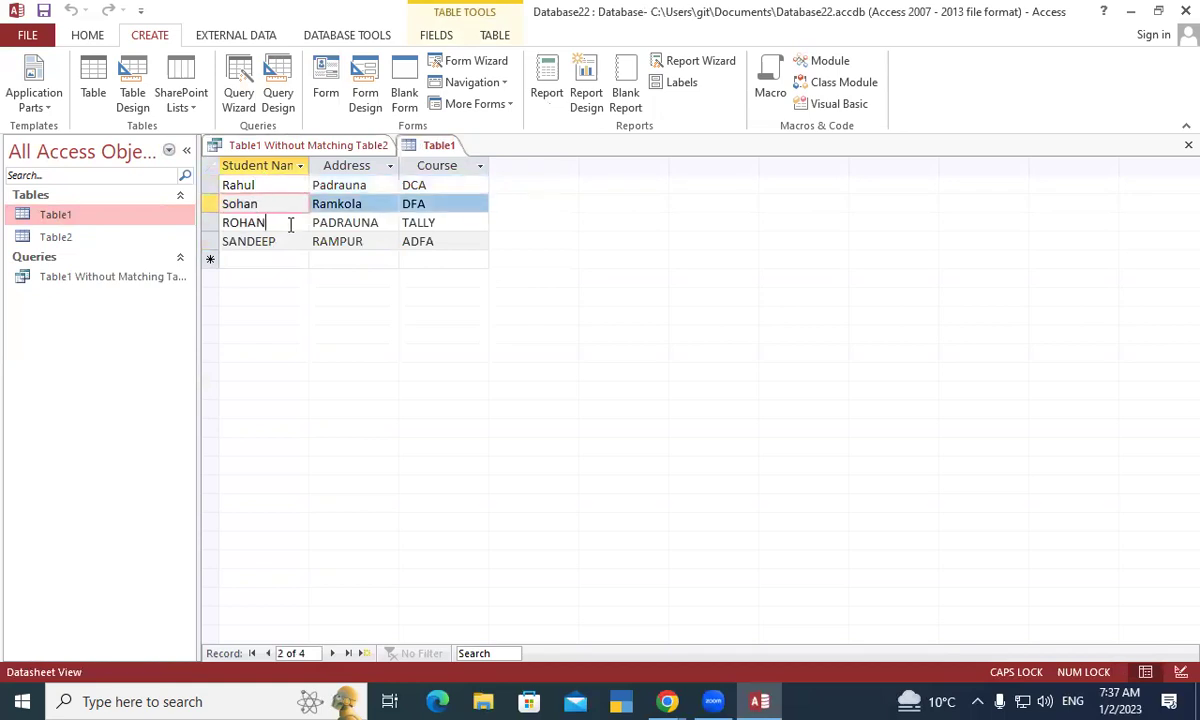
left_click(299, 220)
left_click(296, 242)
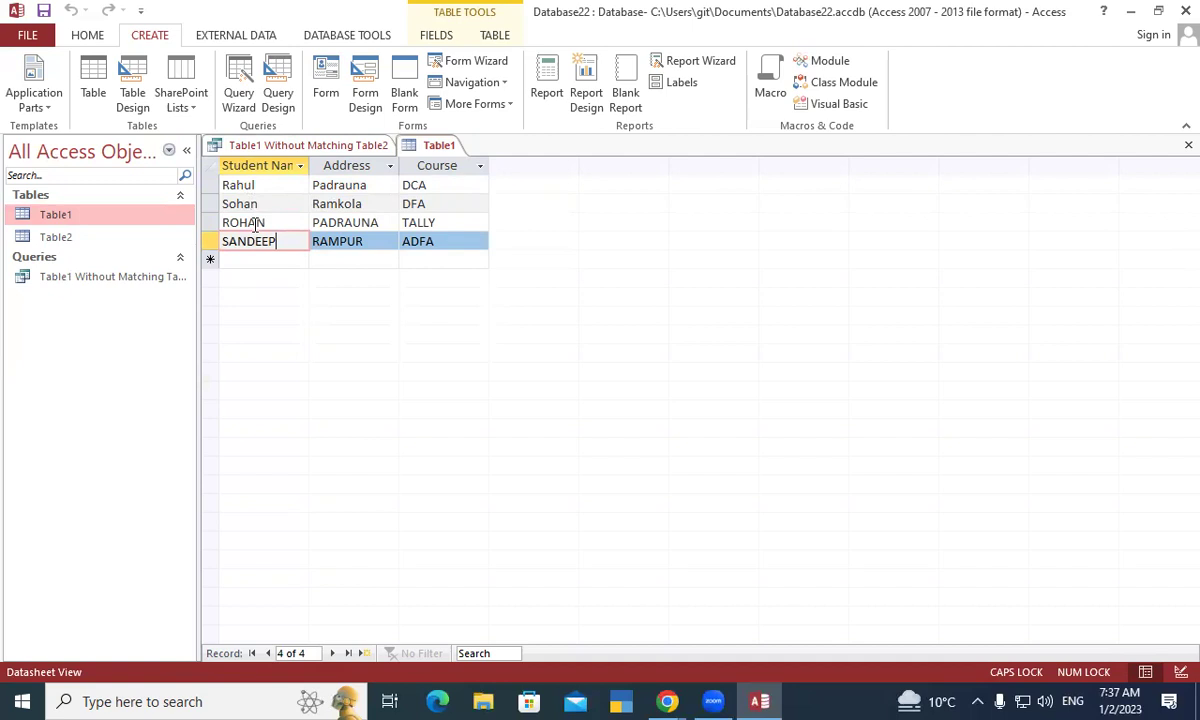
double_click(84, 240)
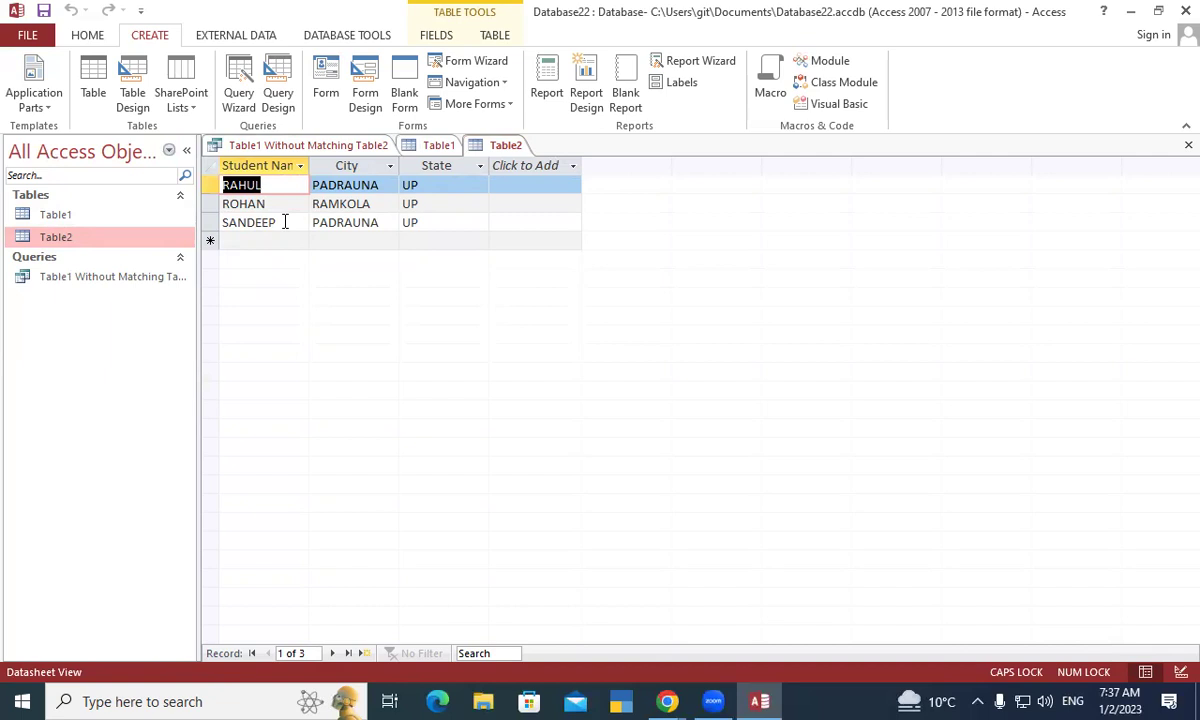
double_click(65, 215)
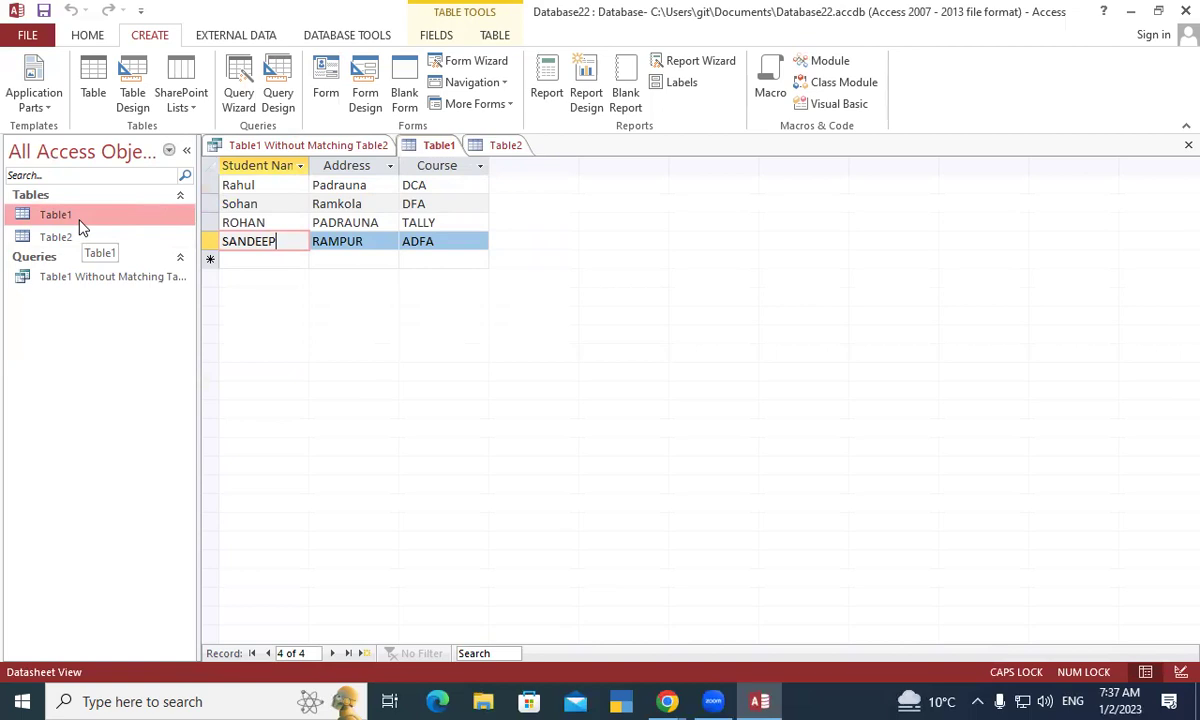
left_click(308, 145)
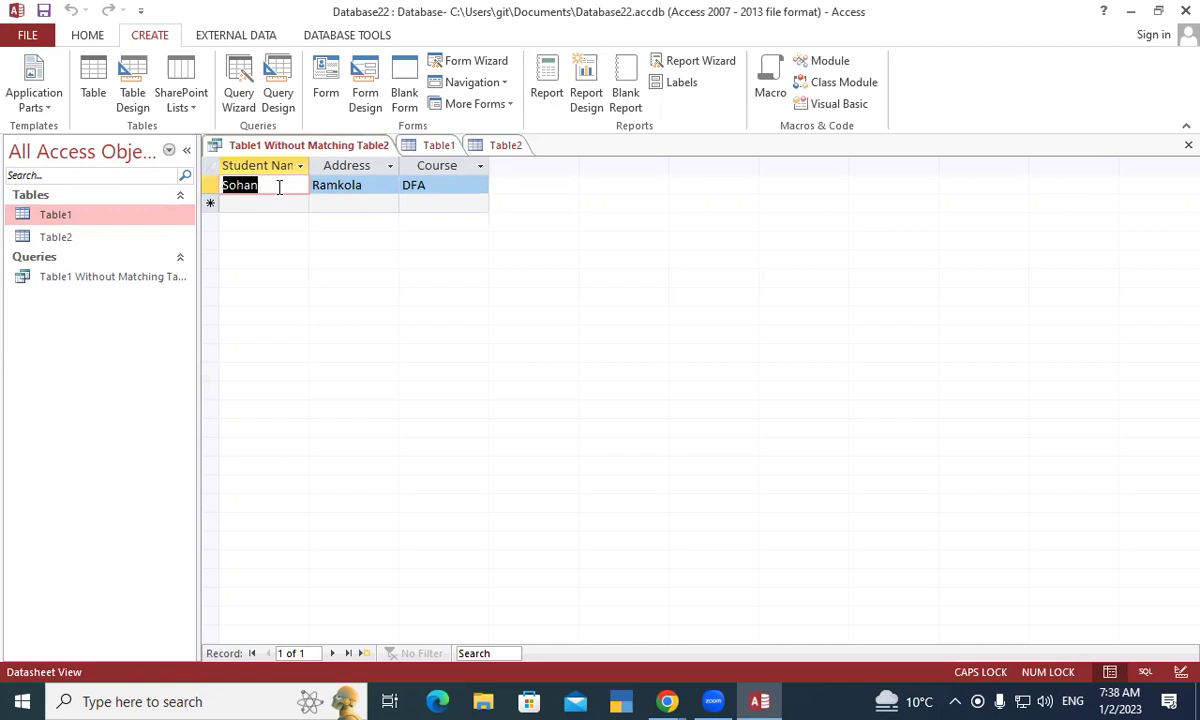
Step: Save the "Table1 Without Matching Table2" query, Table1 and Table2
right_click(314, 142)
left_click(338, 155)
left_click(437, 145)
right_click(437, 145)
left_click(474, 152)
left_click(495, 145)
right_click(485, 145)
left_click(527, 160)
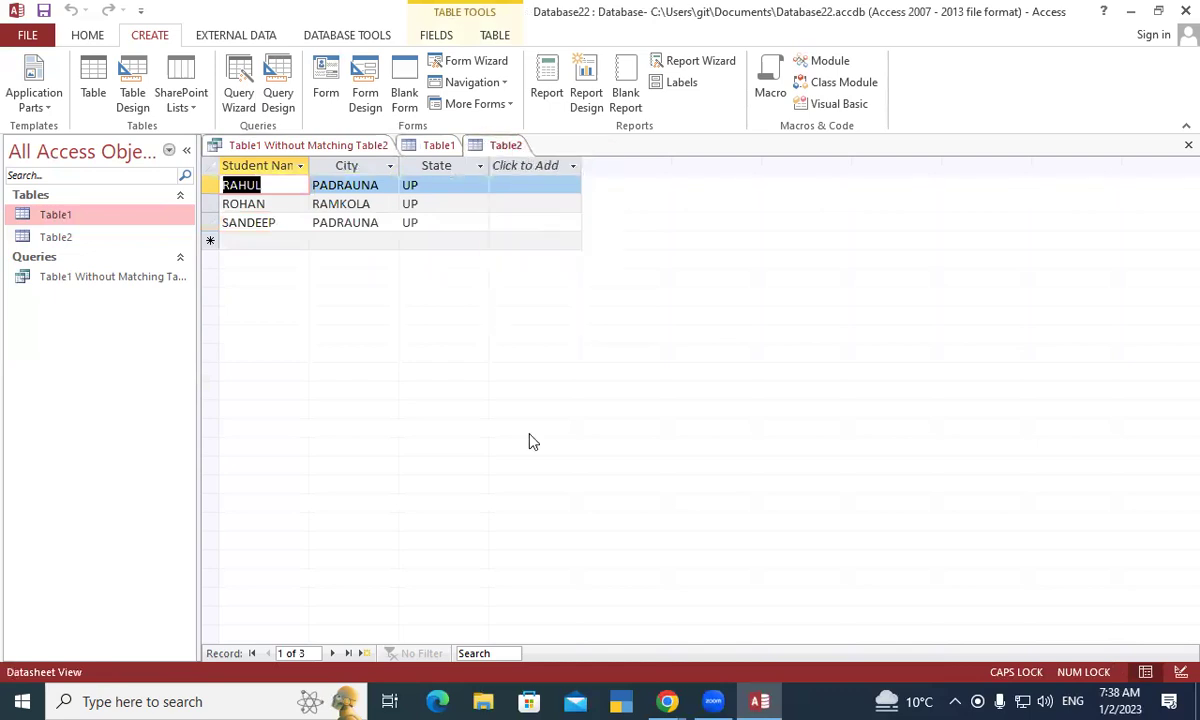
Step: Close Table2, Table1 and the open query, and delete the "Table1 Without Matching Table2" query
left_click(1188, 145)
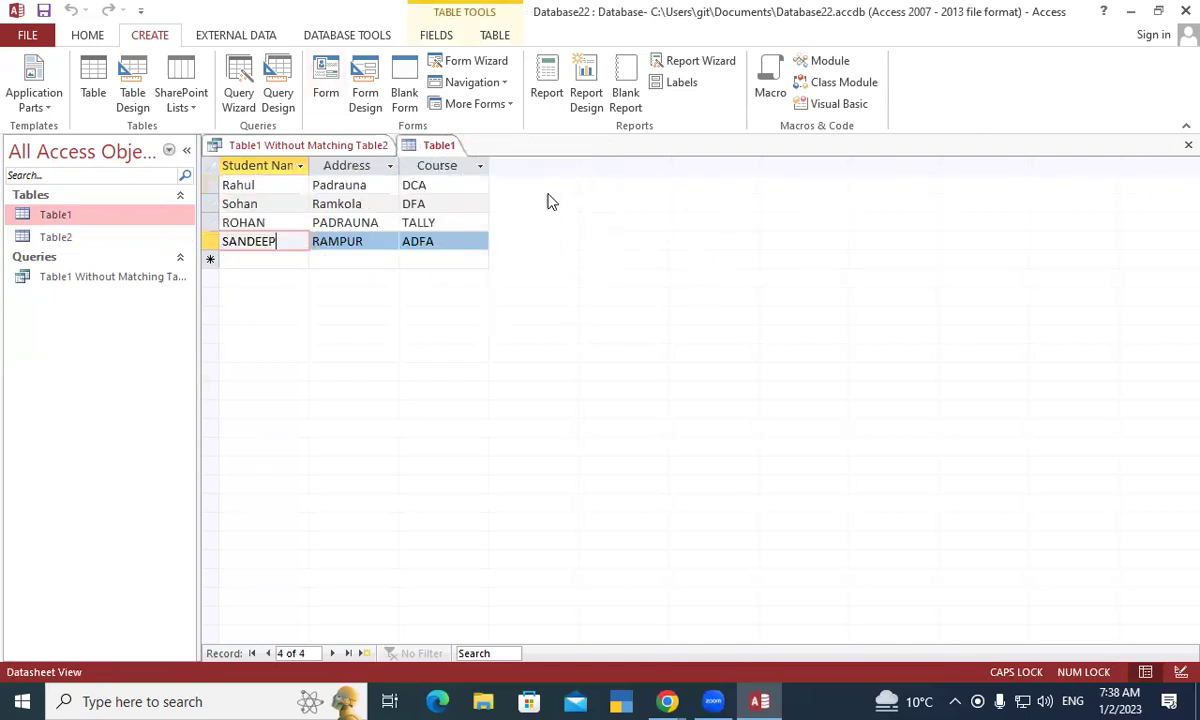
left_click(1188, 145)
left_click(1188, 146)
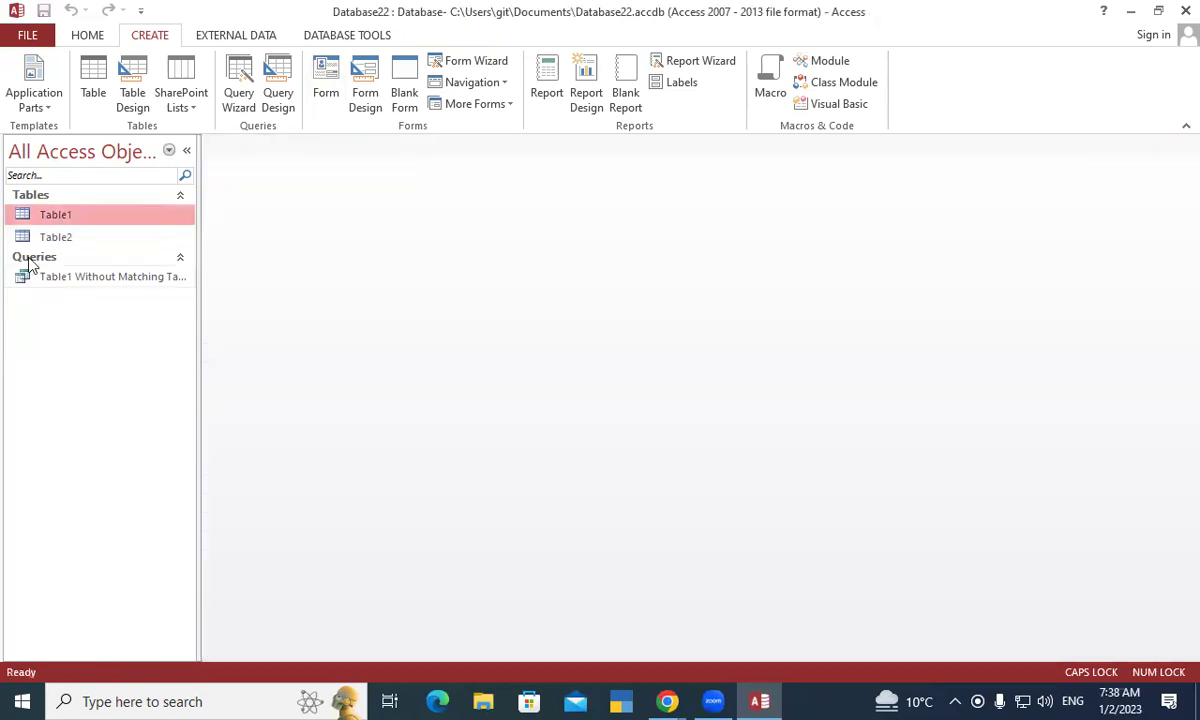
left_click(113, 281)
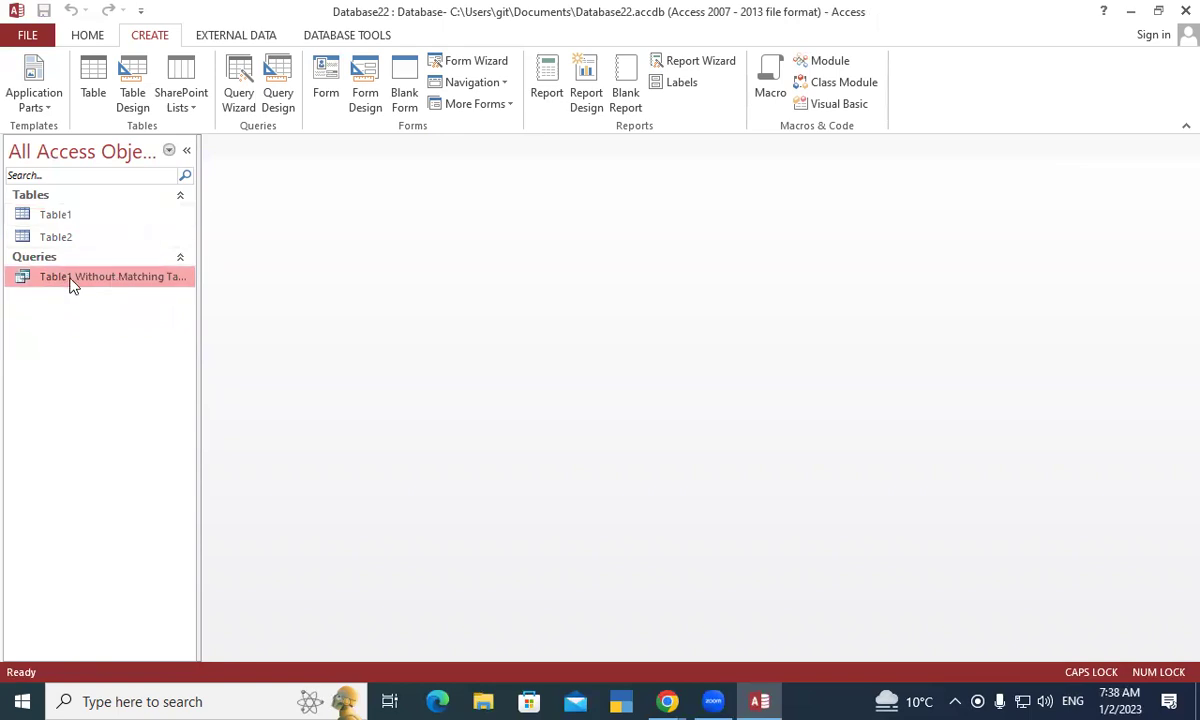
right_click(114, 280)
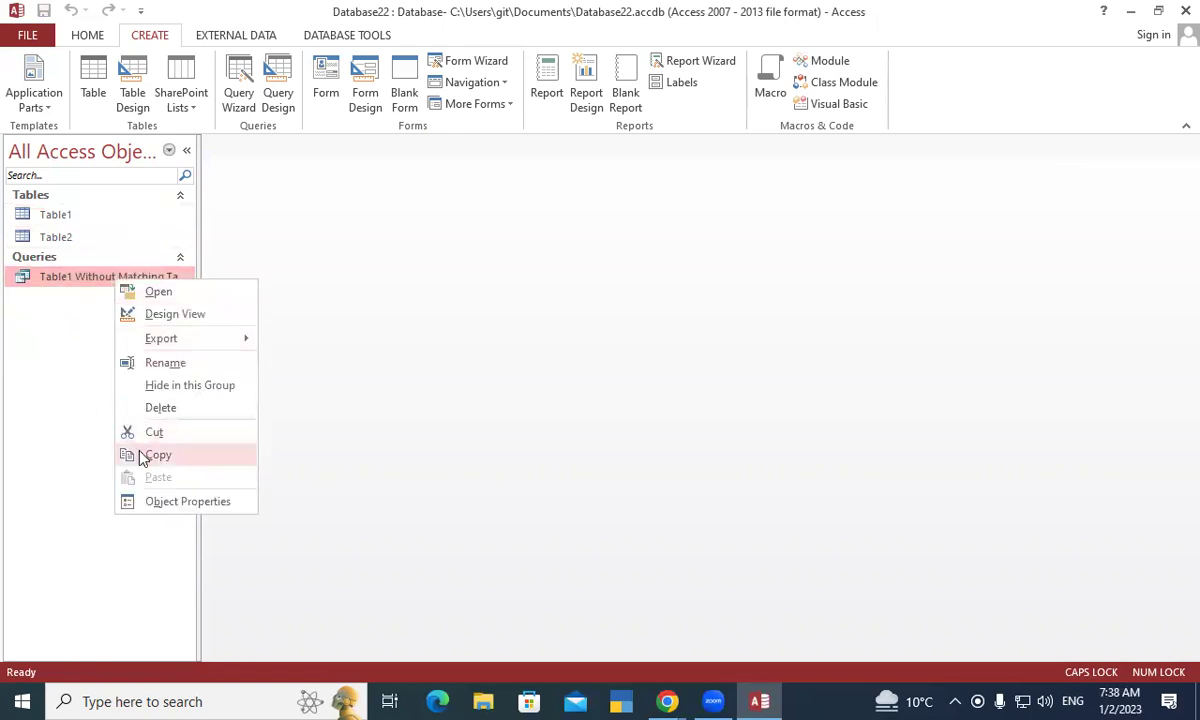
left_click(160, 408)
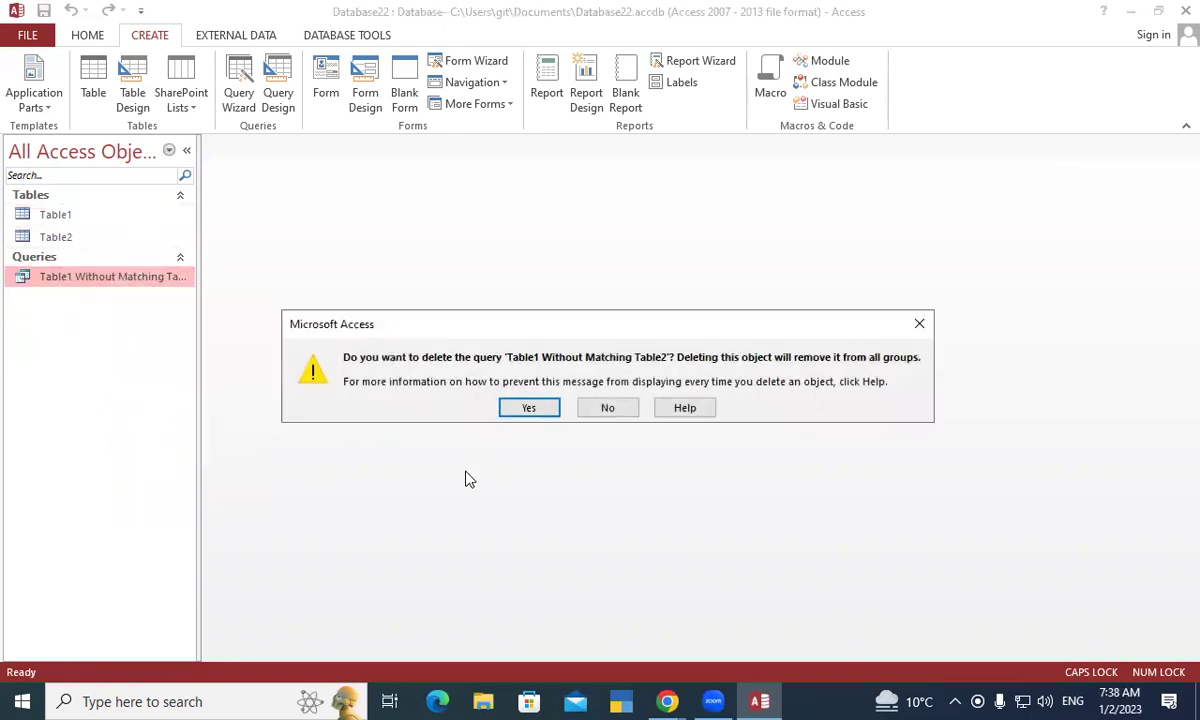
left_click(527, 410)
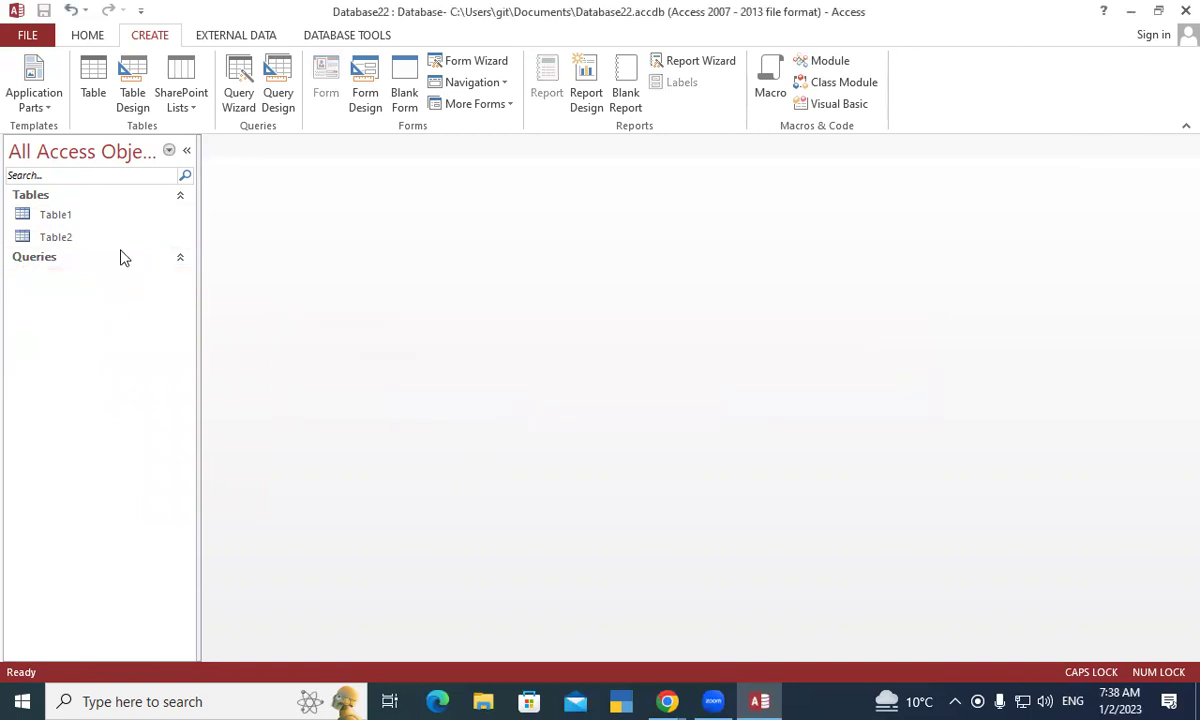
Step: Open Table1 in Design View and insert a ROLL NO field above Student Name
double_click(70, 216)
right_click(245, 148)
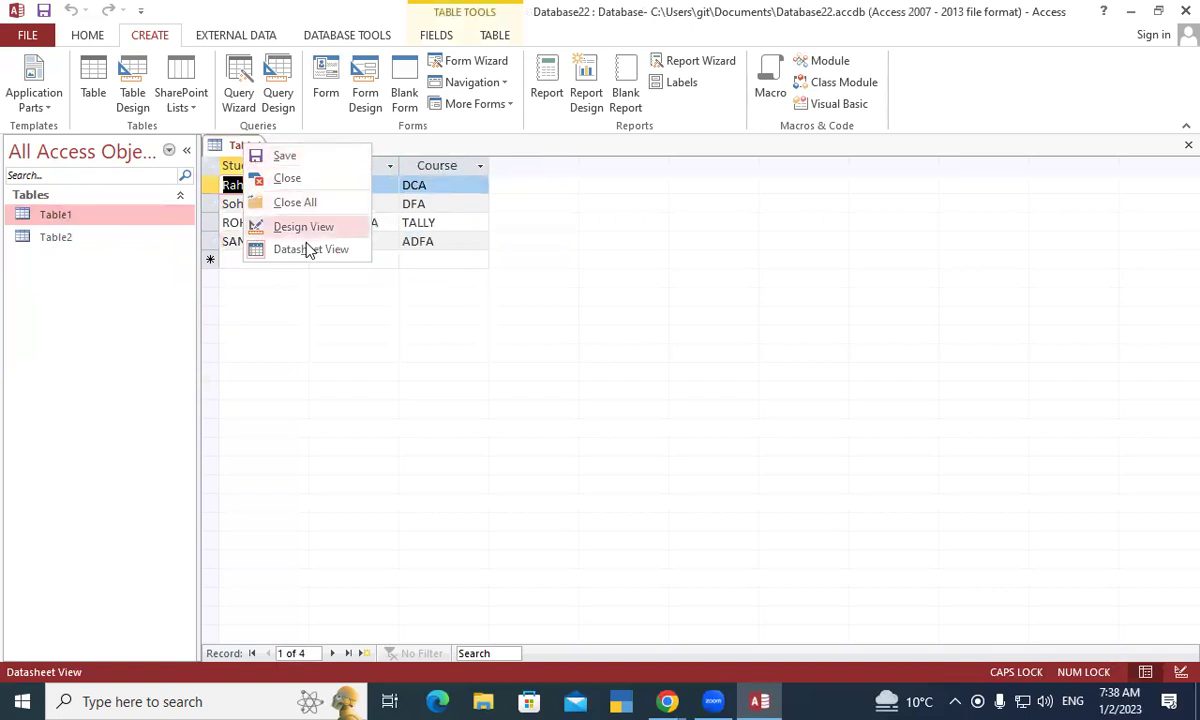
left_click(305, 228)
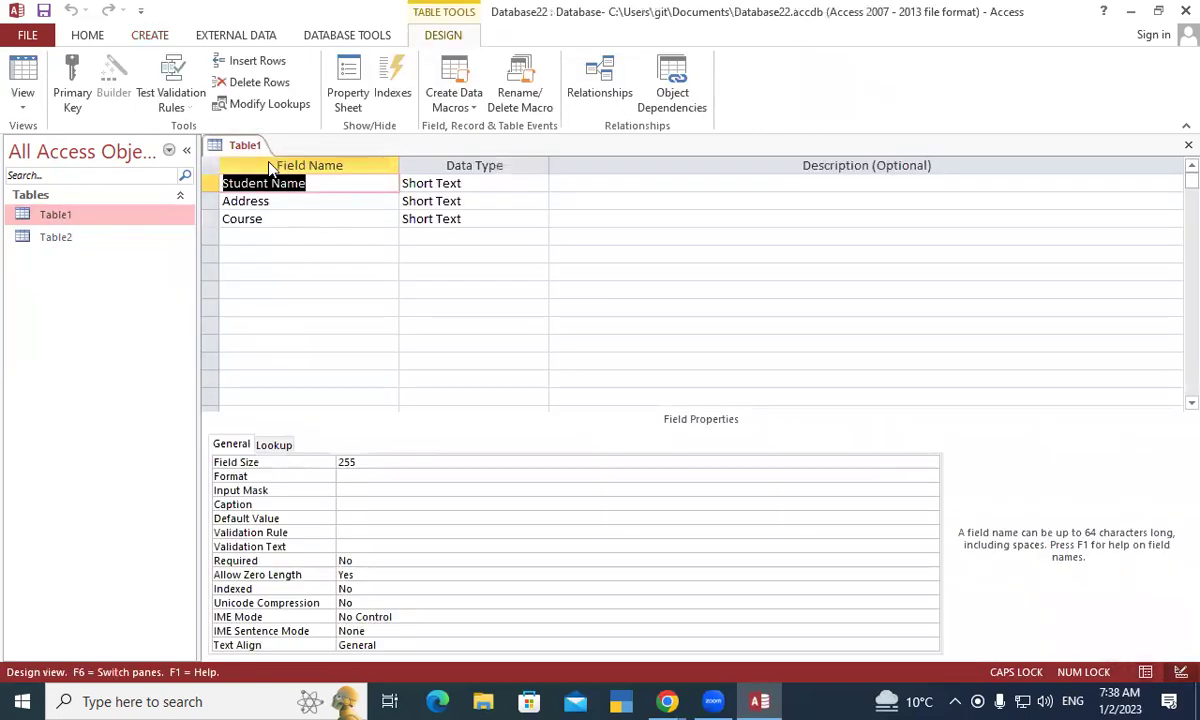
left_click(208, 183)
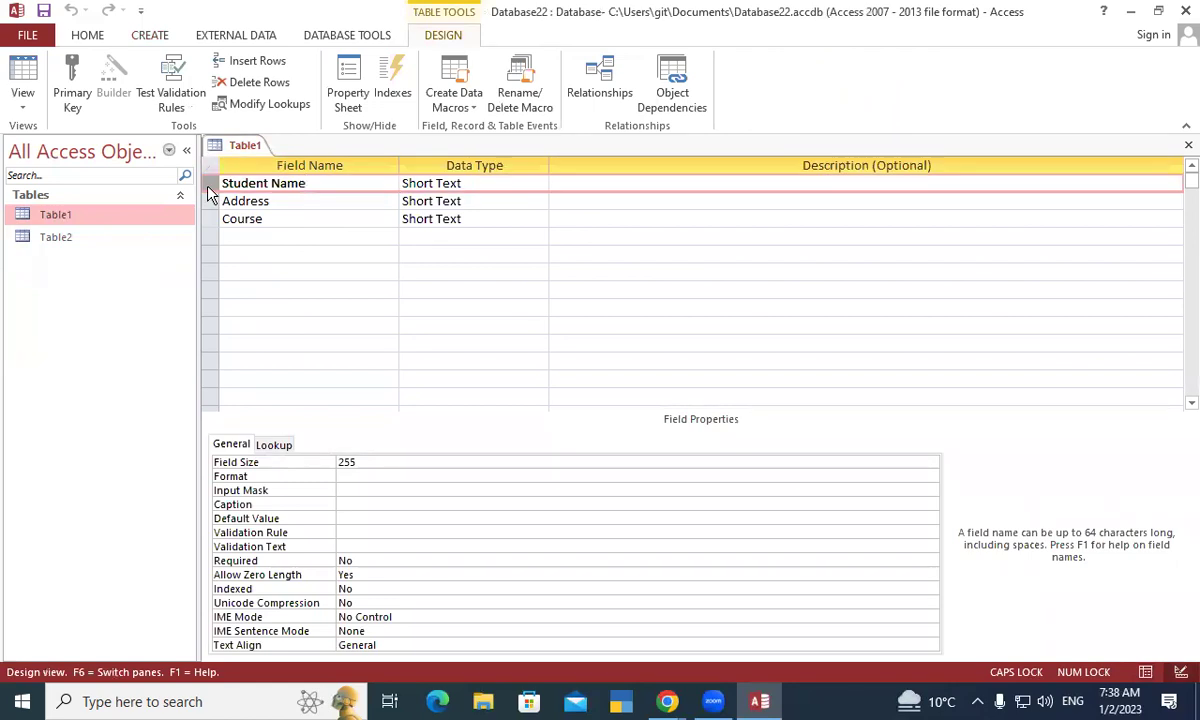
left_click(242, 64)
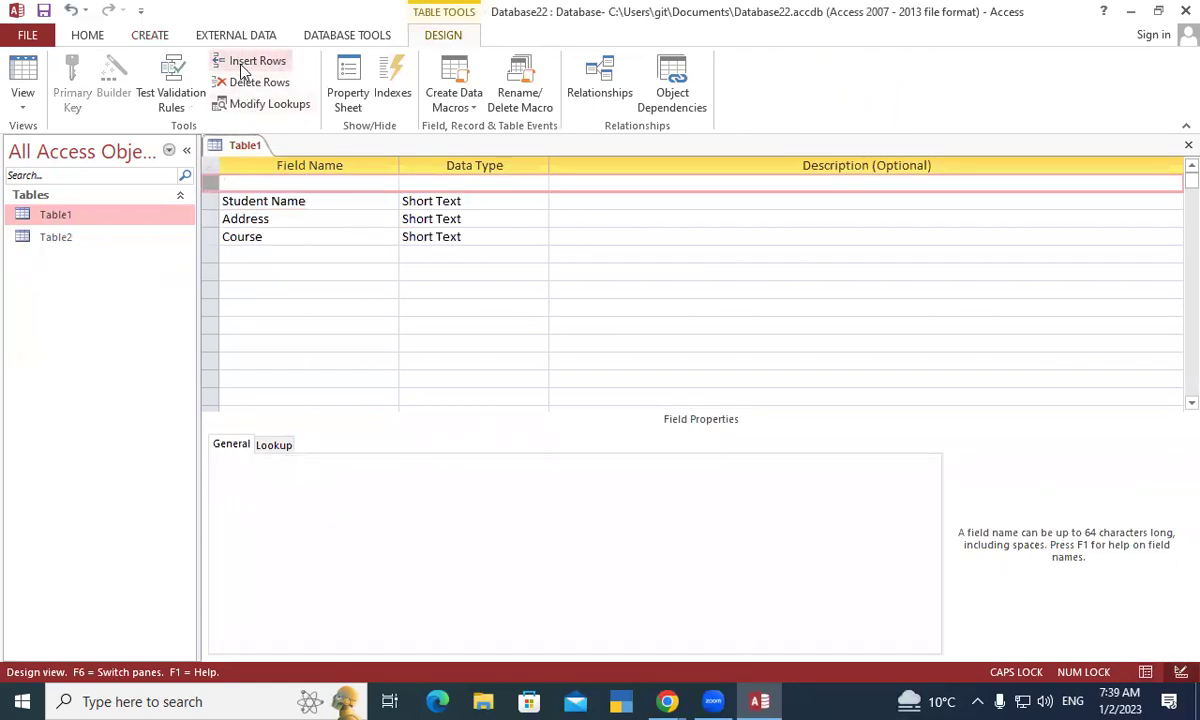
left_click(257, 183)
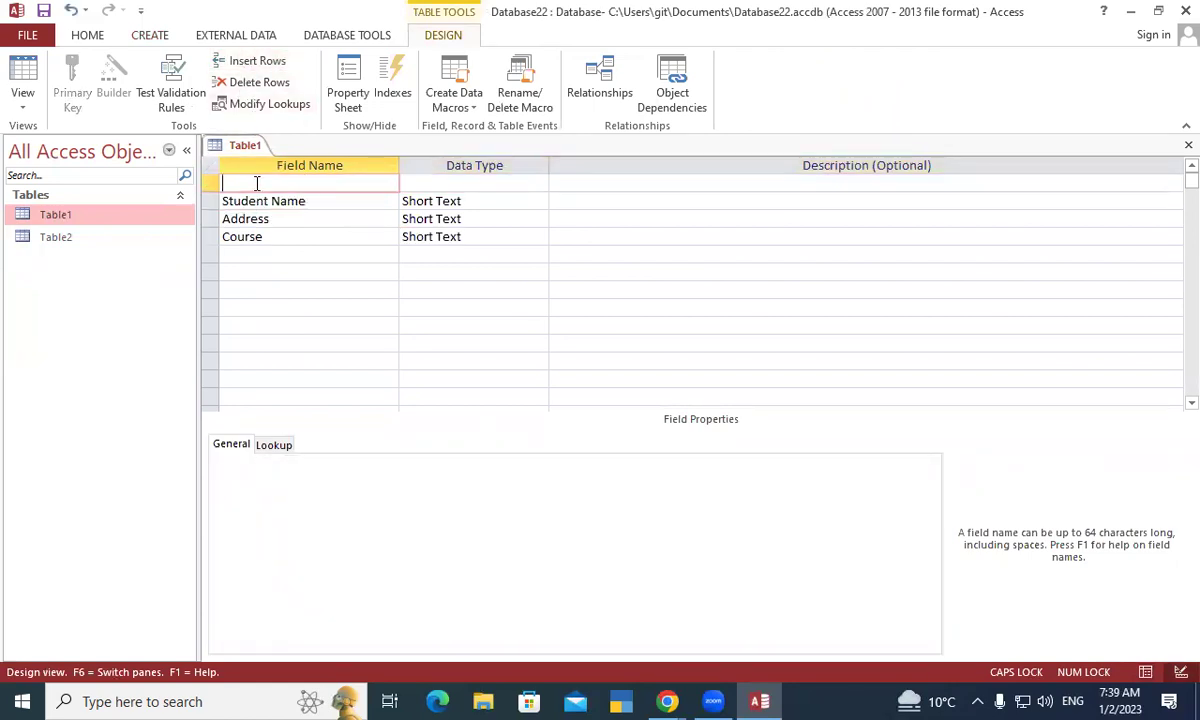
type("ROLL NO")
key("Tab")
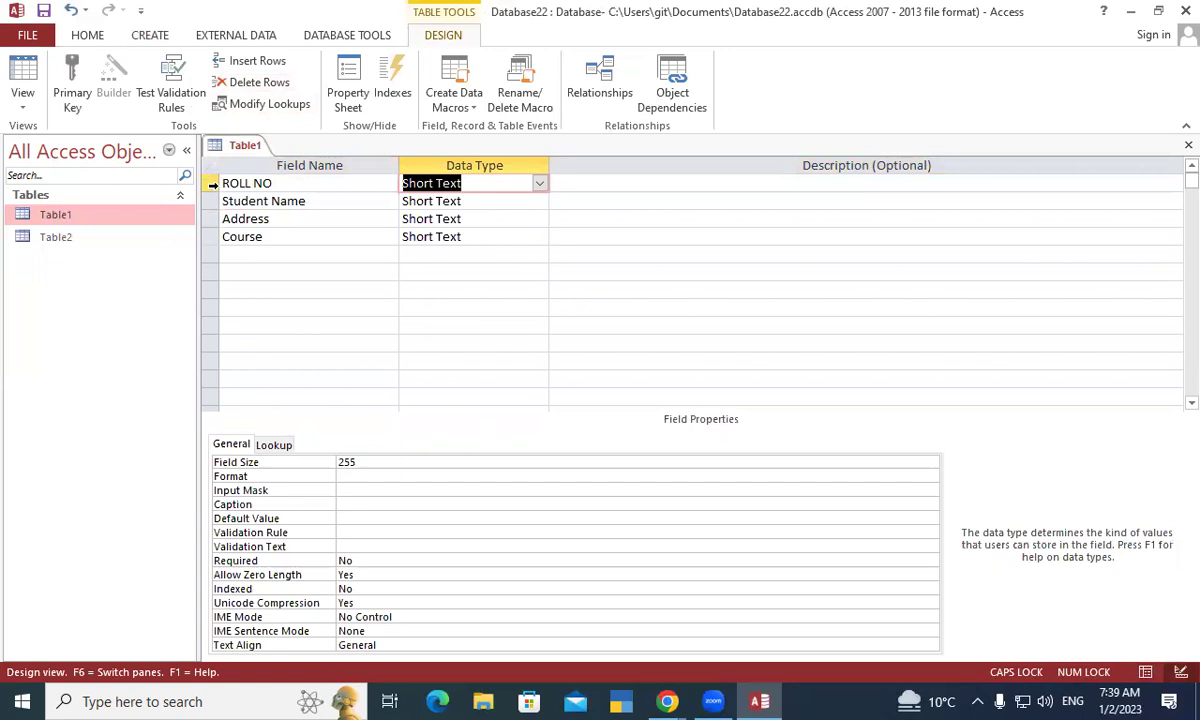
Step: Set Table1's ROLL NO data type to Number and save the table
left_click(212, 184)
right_click(213, 190)
left_click(300, 183)
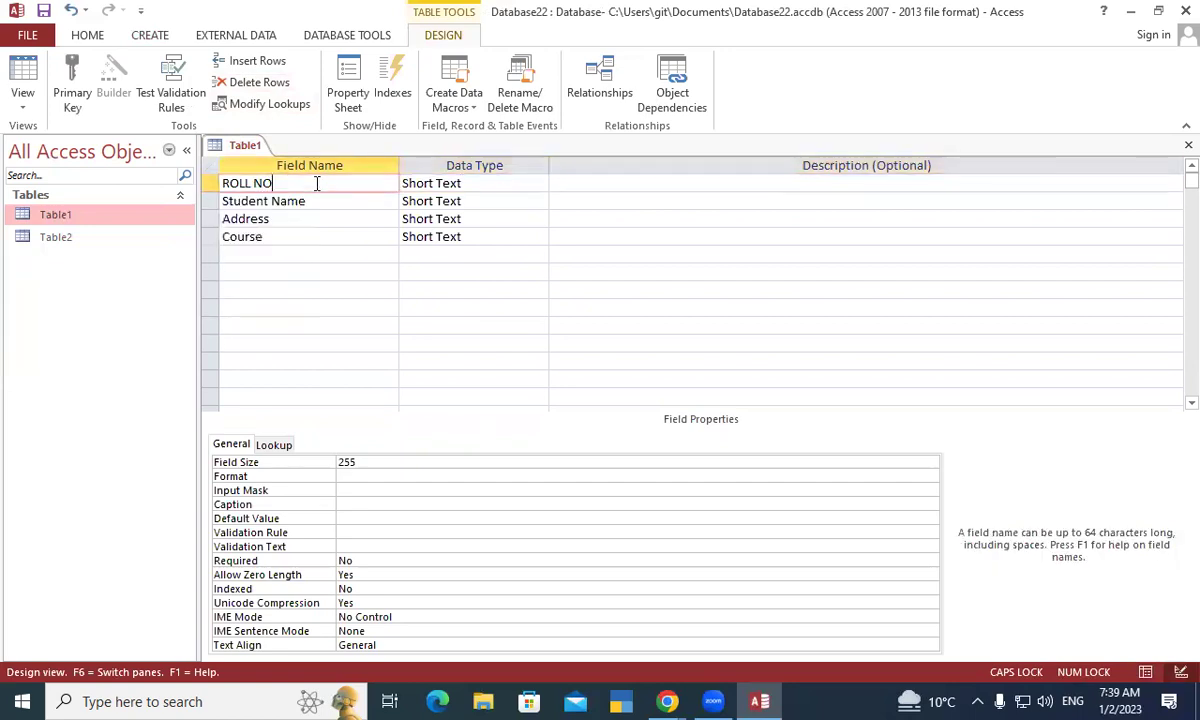
left_click(422, 182)
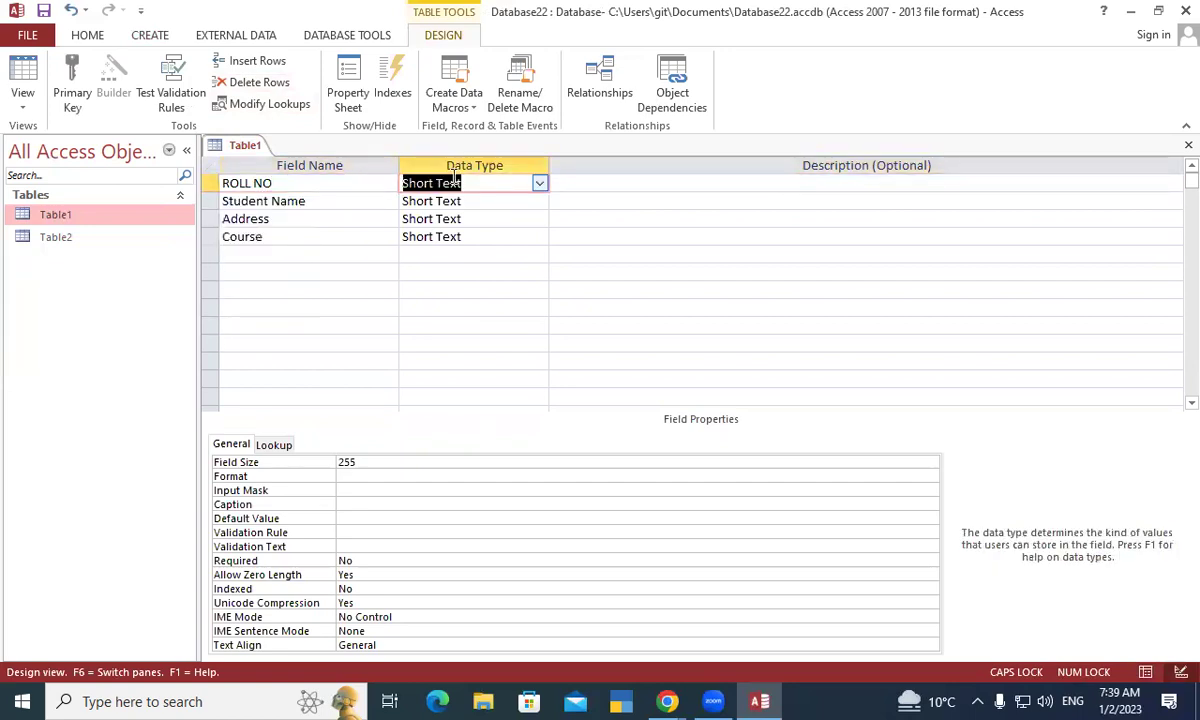
type("Number")
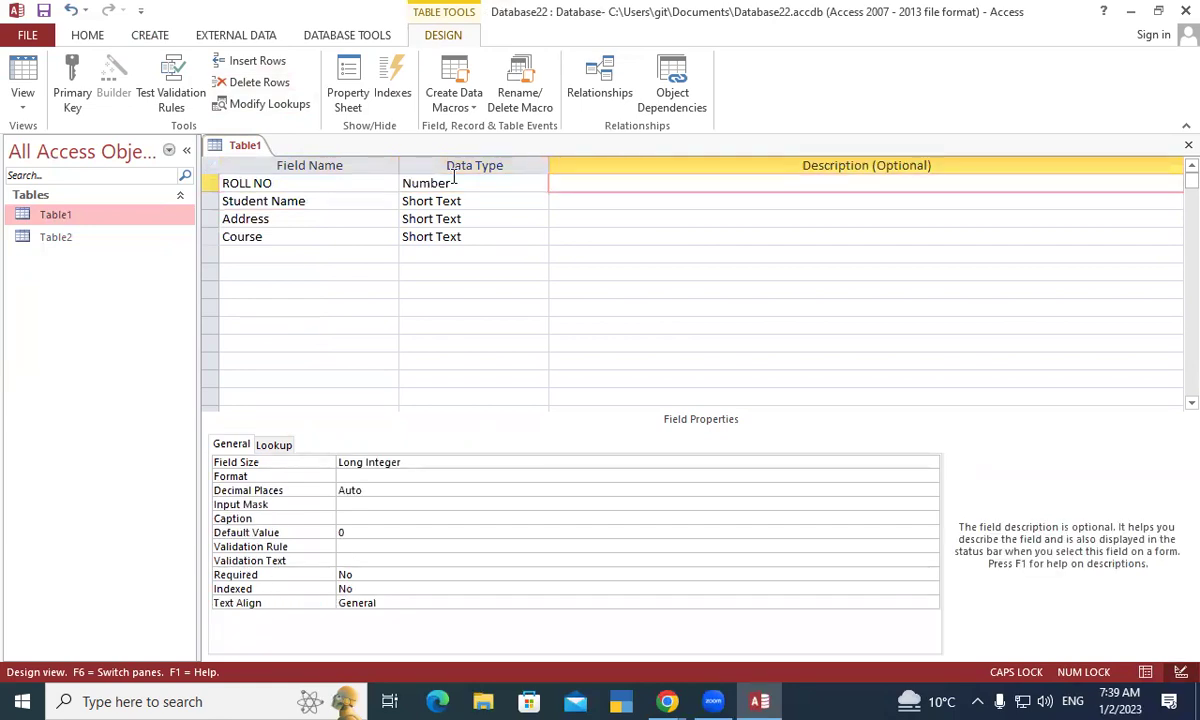
right_click(240, 146)
left_click(272, 157)
Step: Open Table2 in Design View and remove the primary key from its Student Name field
double_click(70, 237)
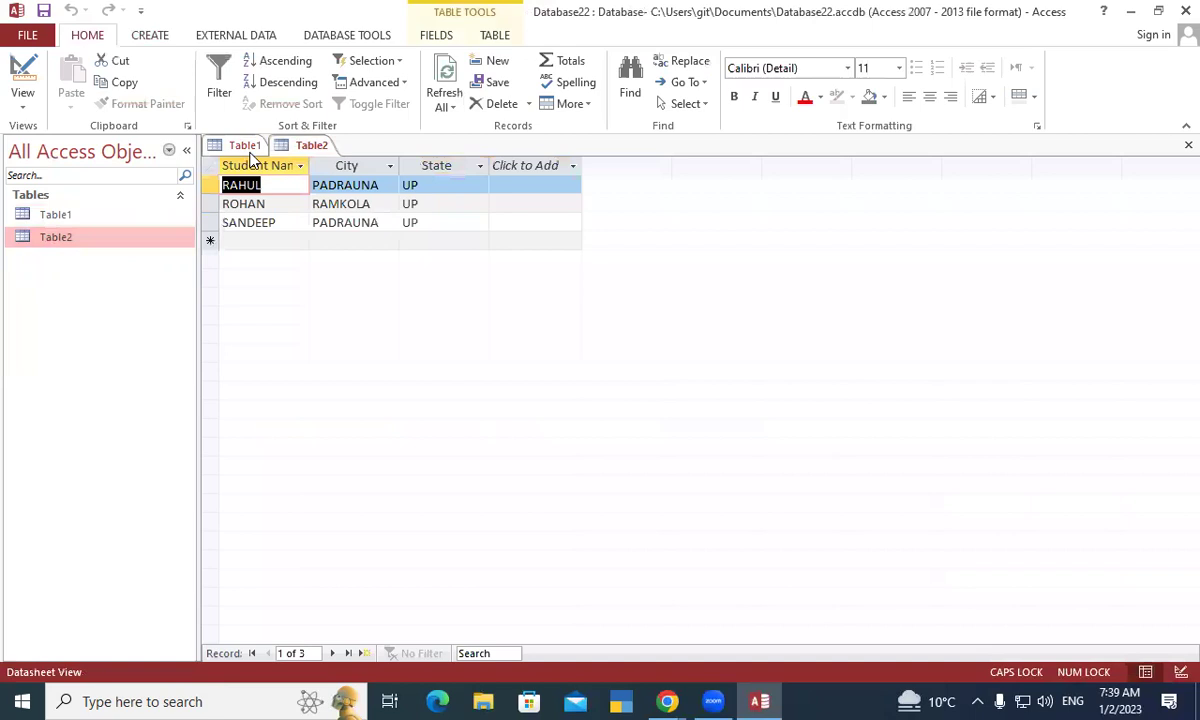
right_click(245, 146)
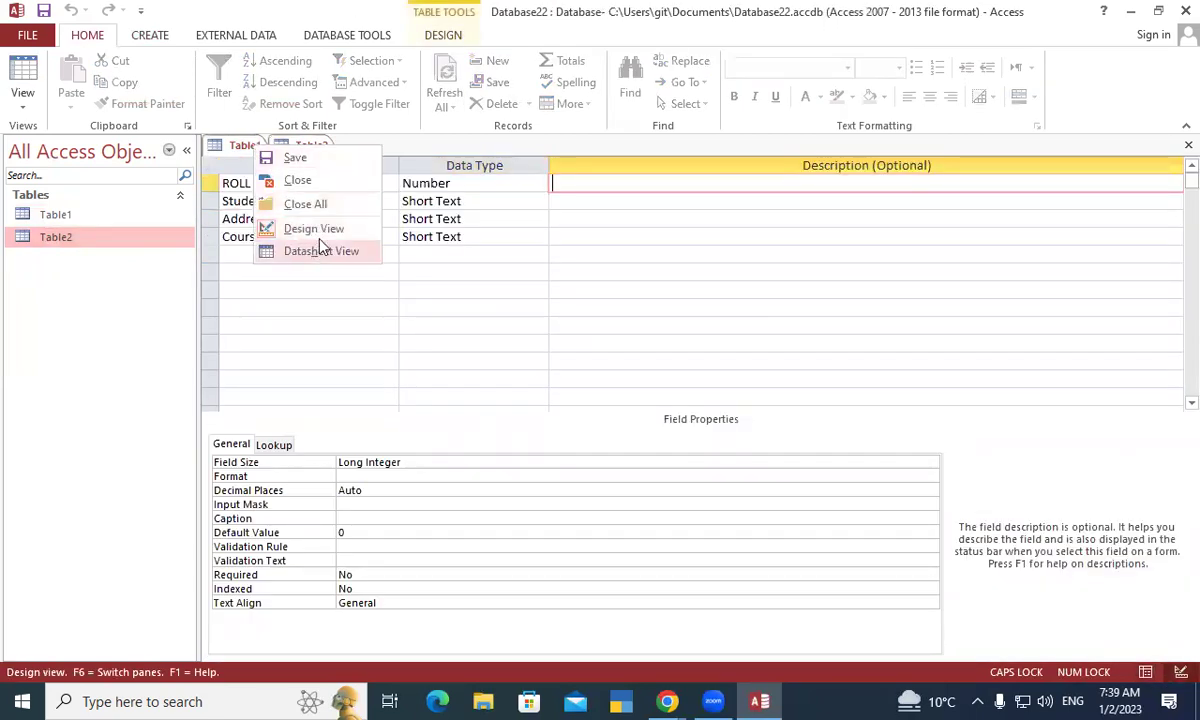
left_click(310, 228)
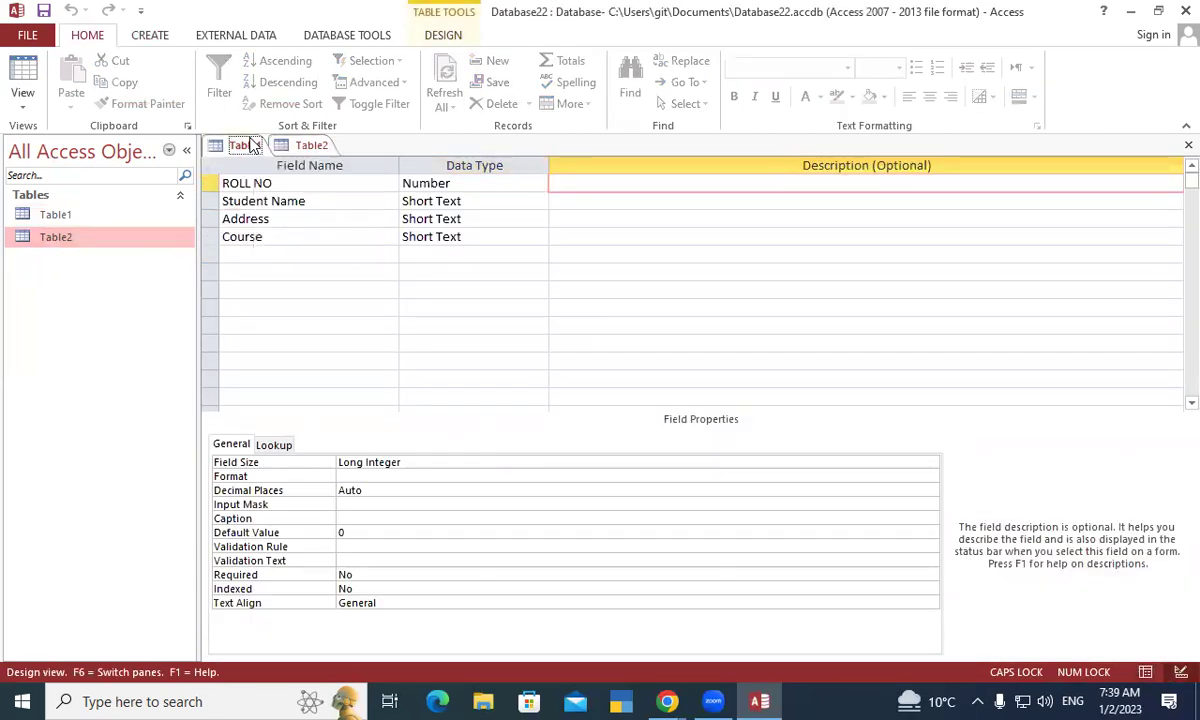
left_click(240, 184)
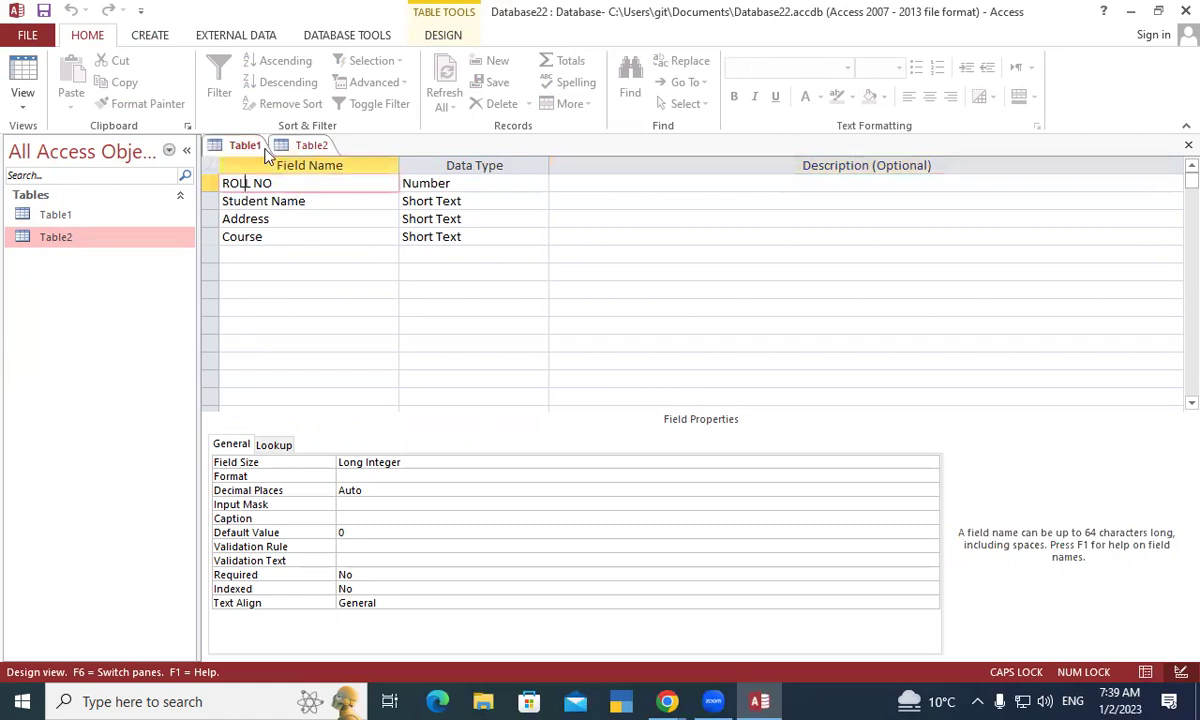
left_click(311, 145)
right_click(305, 147)
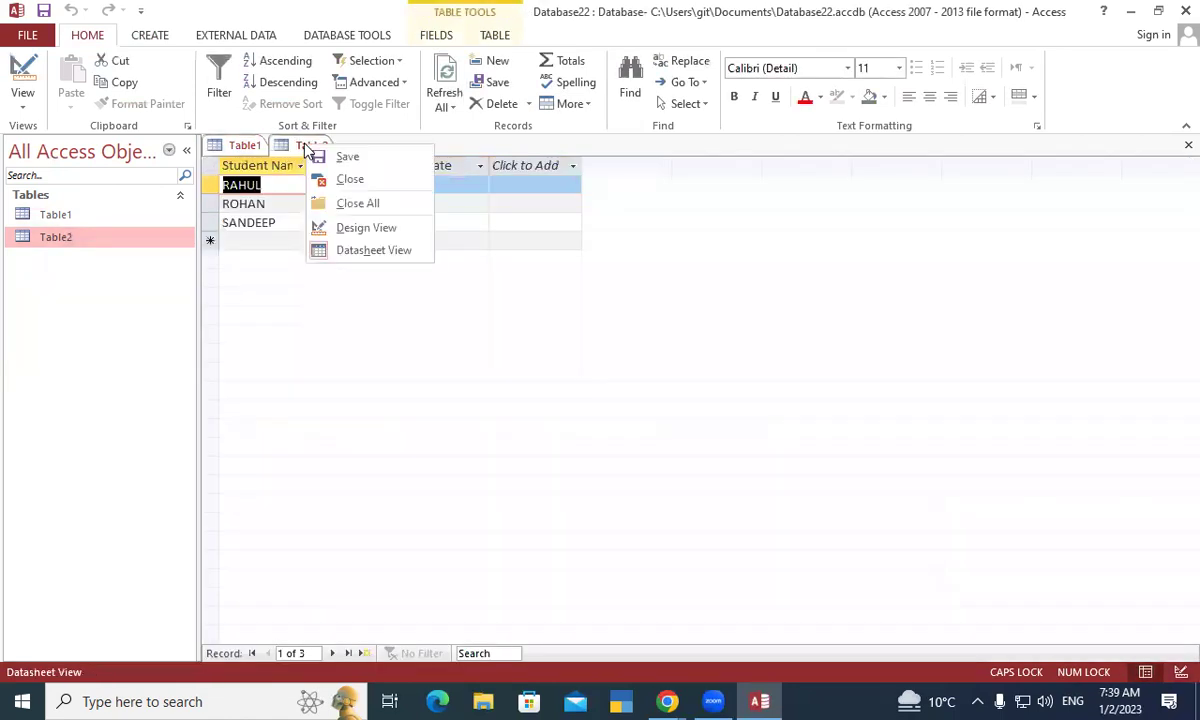
left_click(359, 236)
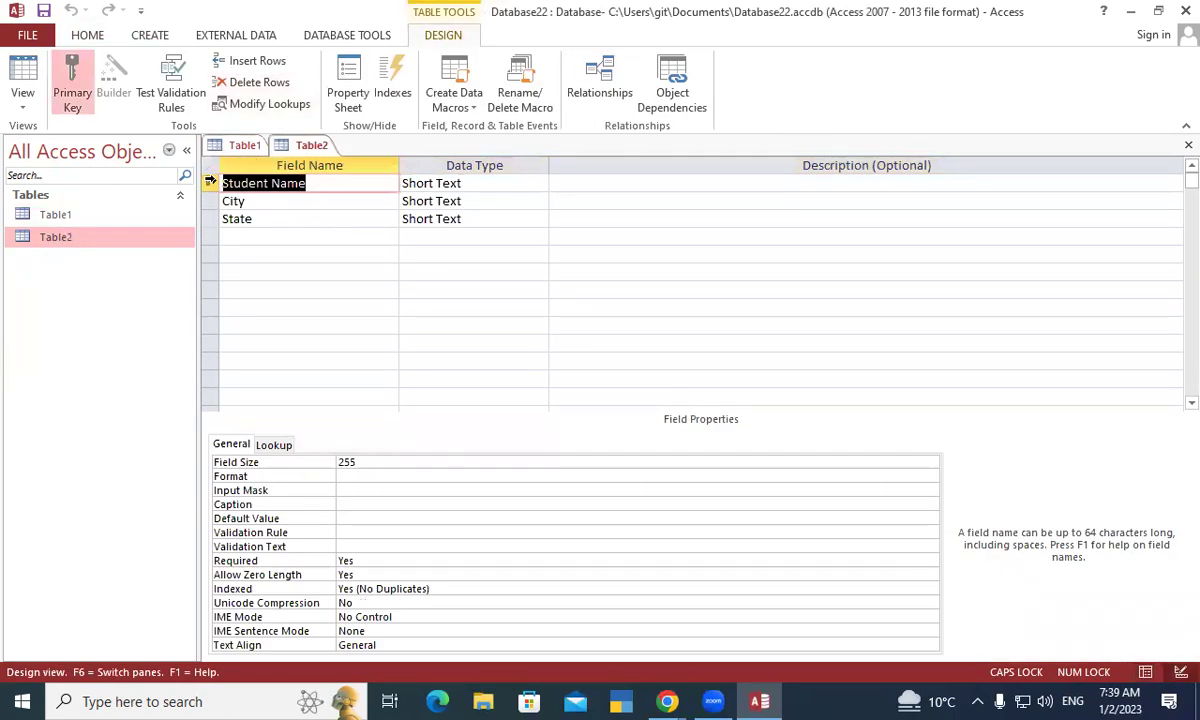
left_click(211, 184)
right_click(211, 184)
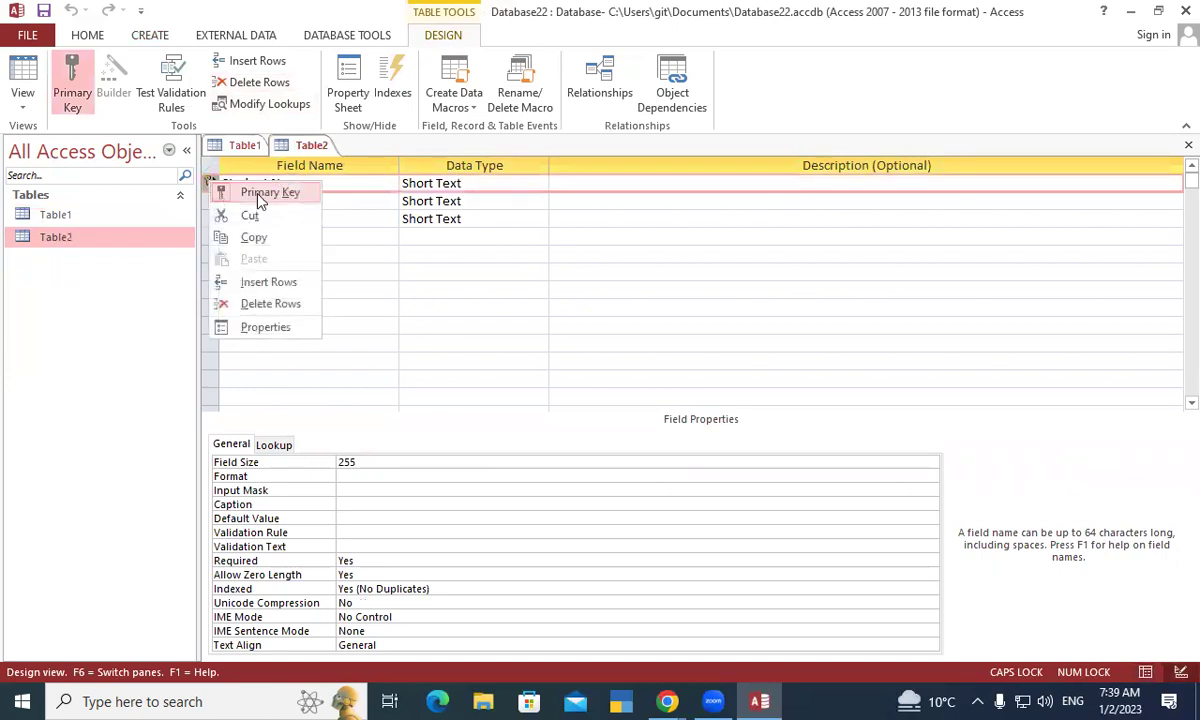
left_click(225, 191)
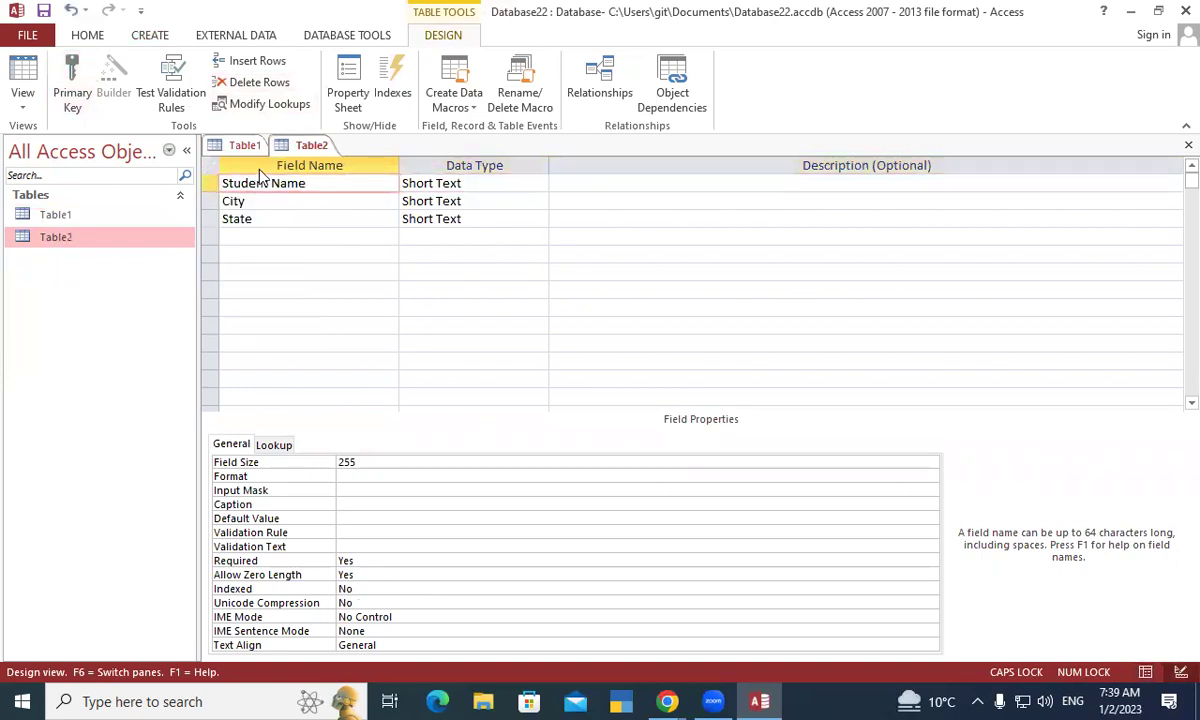
Step: Insert a ROLL NO field of type Number above Student Name in Table2 and save the table
left_click(265, 68)
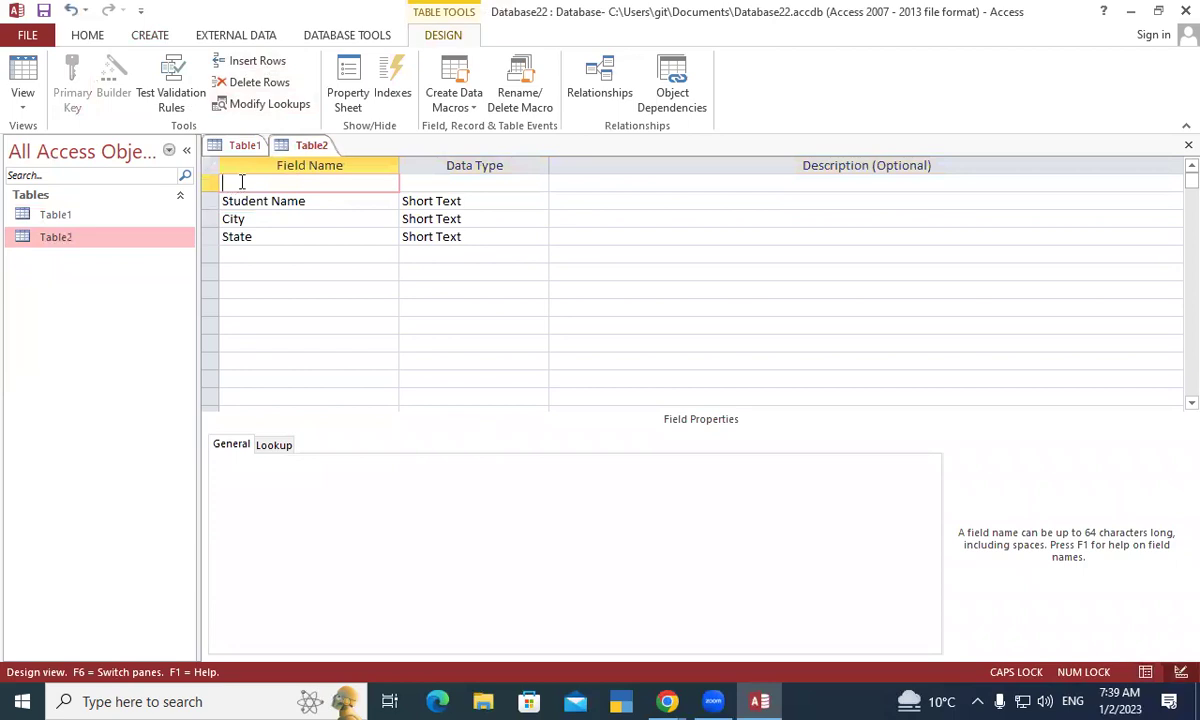
type("ROLL NO")
key("Tab")
type("N")
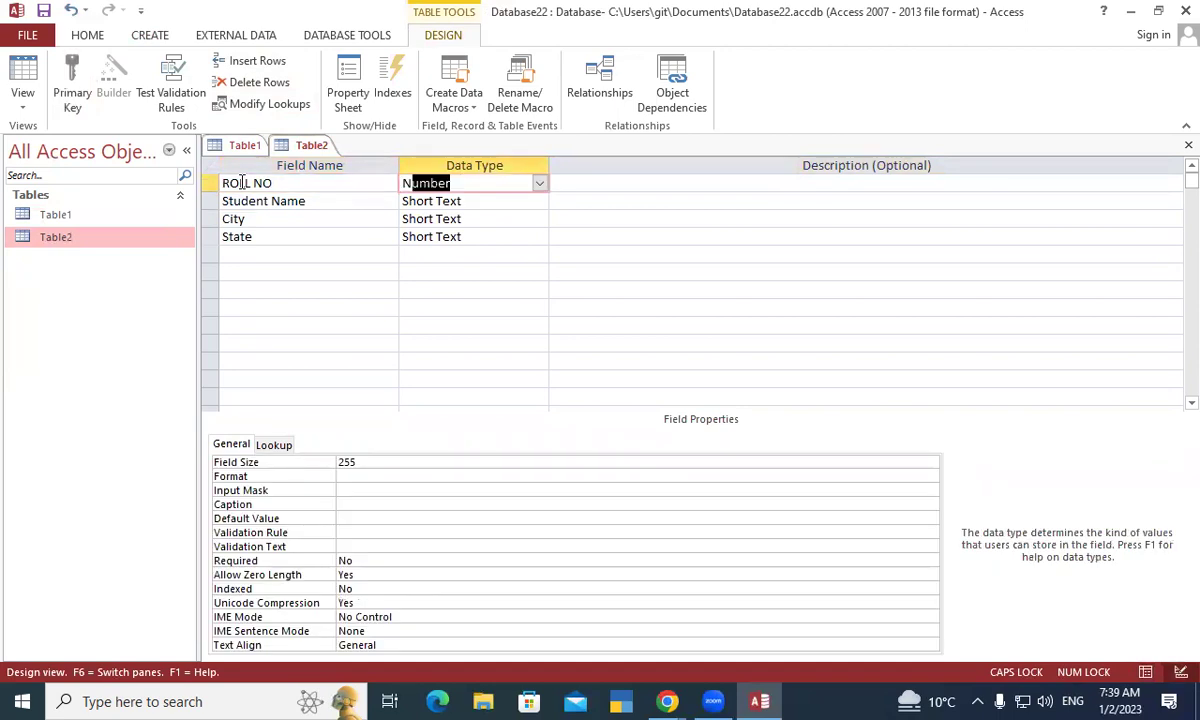
key("Tab")
right_click(293, 147)
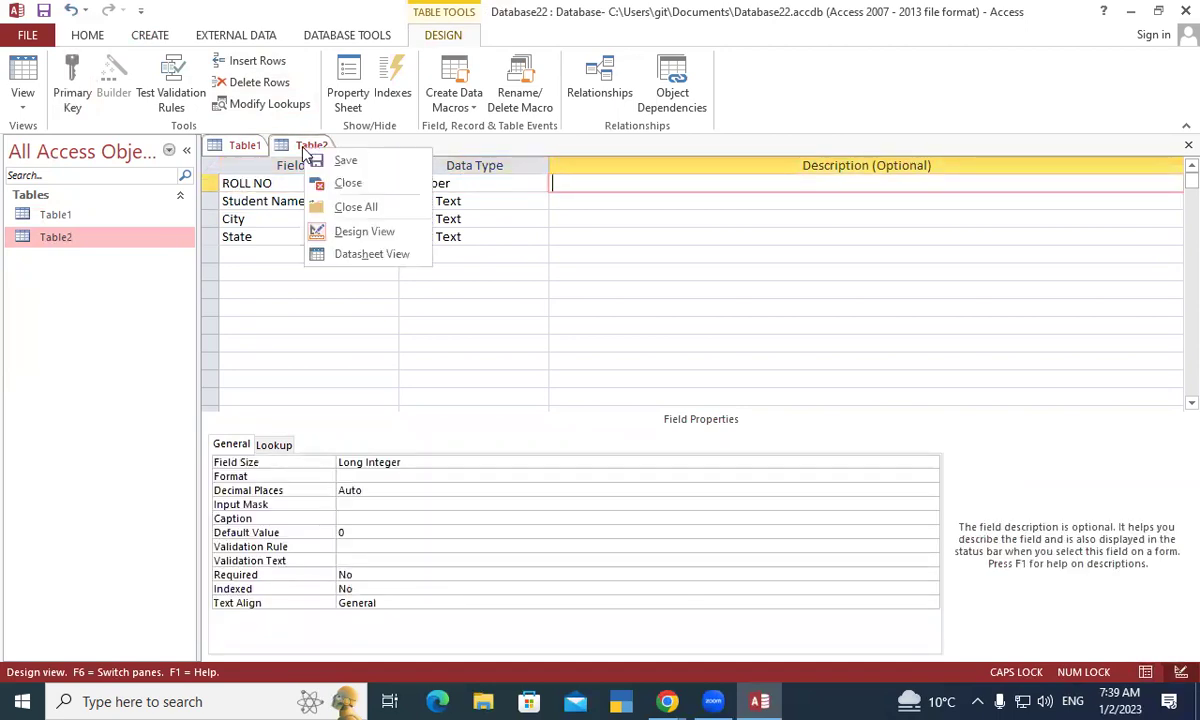
left_click(340, 159)
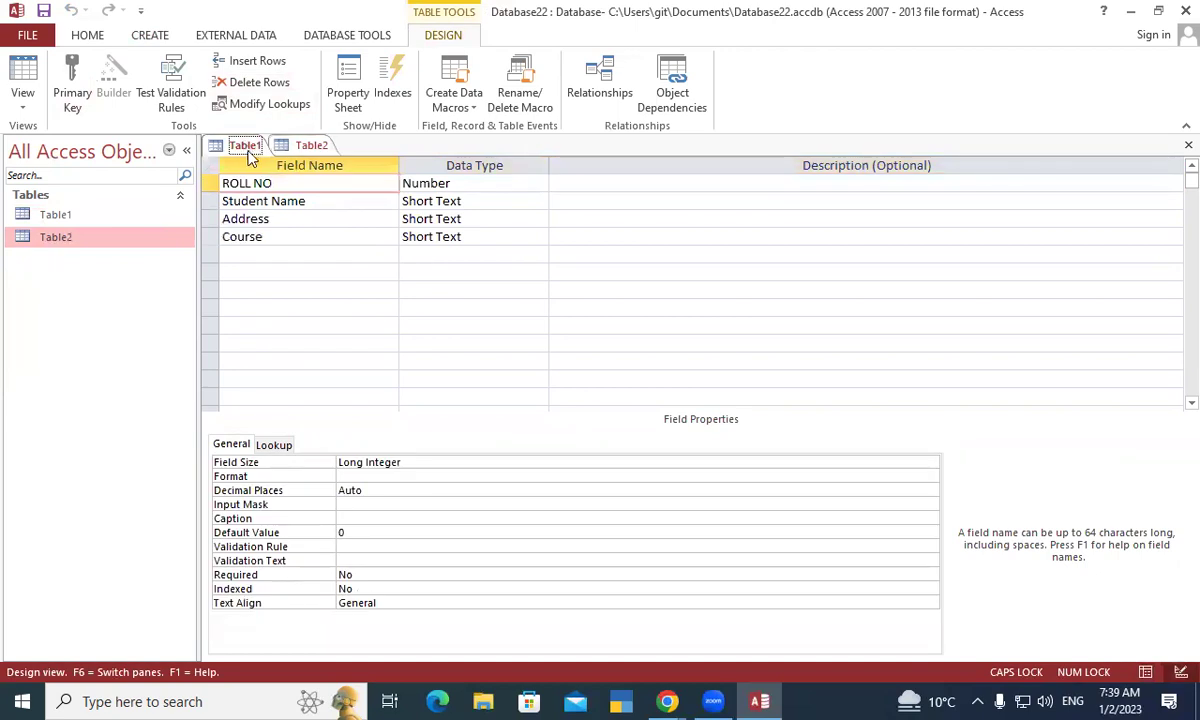
Step: Show Table1 in Datasheet View and fill in ROLL NO 101, 102, 103 and 104 for the four existing students in order
right_click(245, 149)
left_click(310, 248)
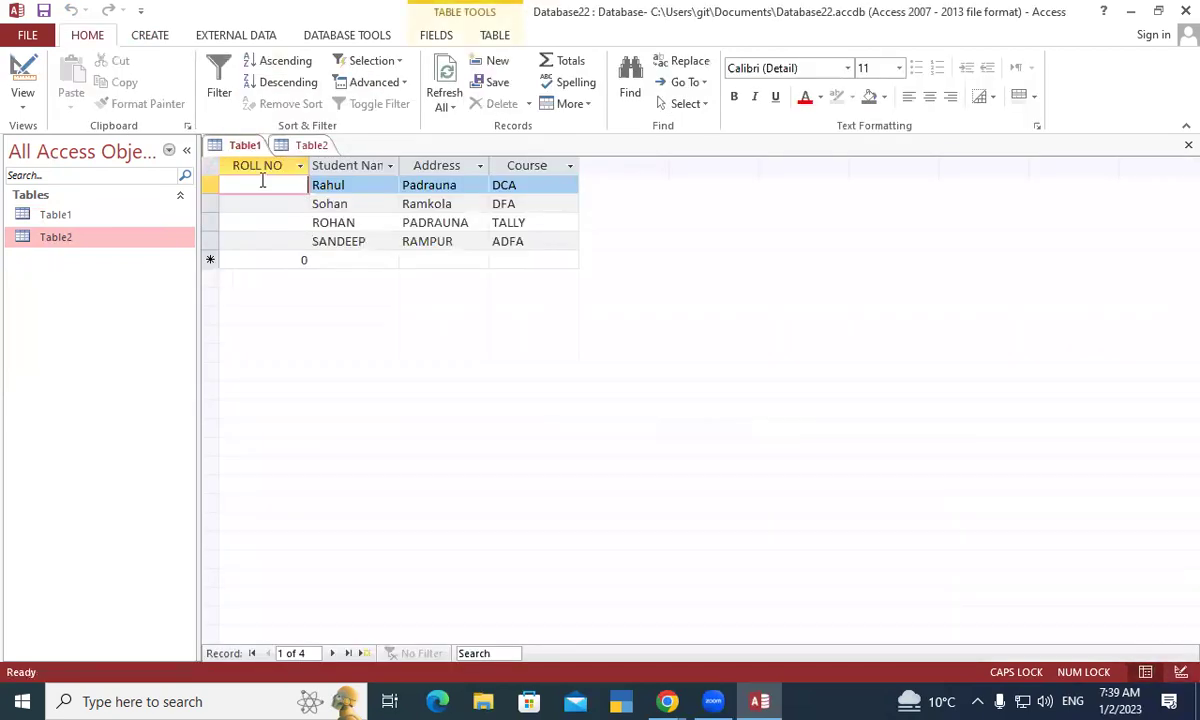
type("101")
left_click(288, 200)
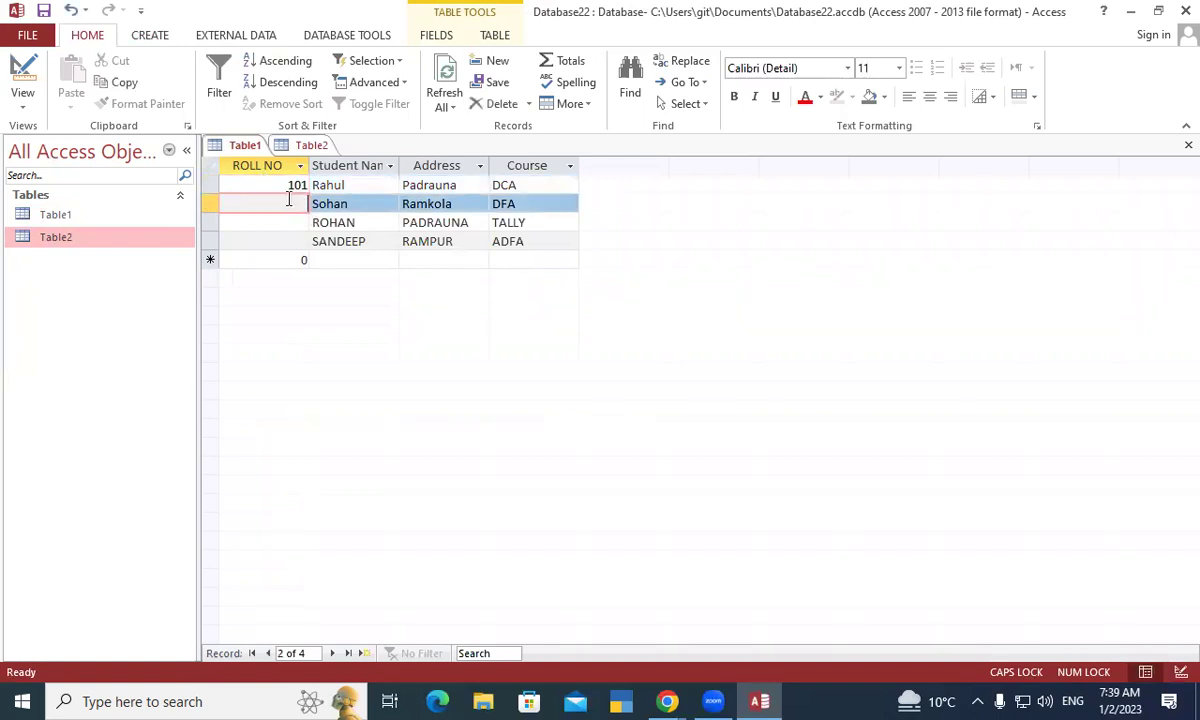
type("102")
left_click(300, 218)
type("103")
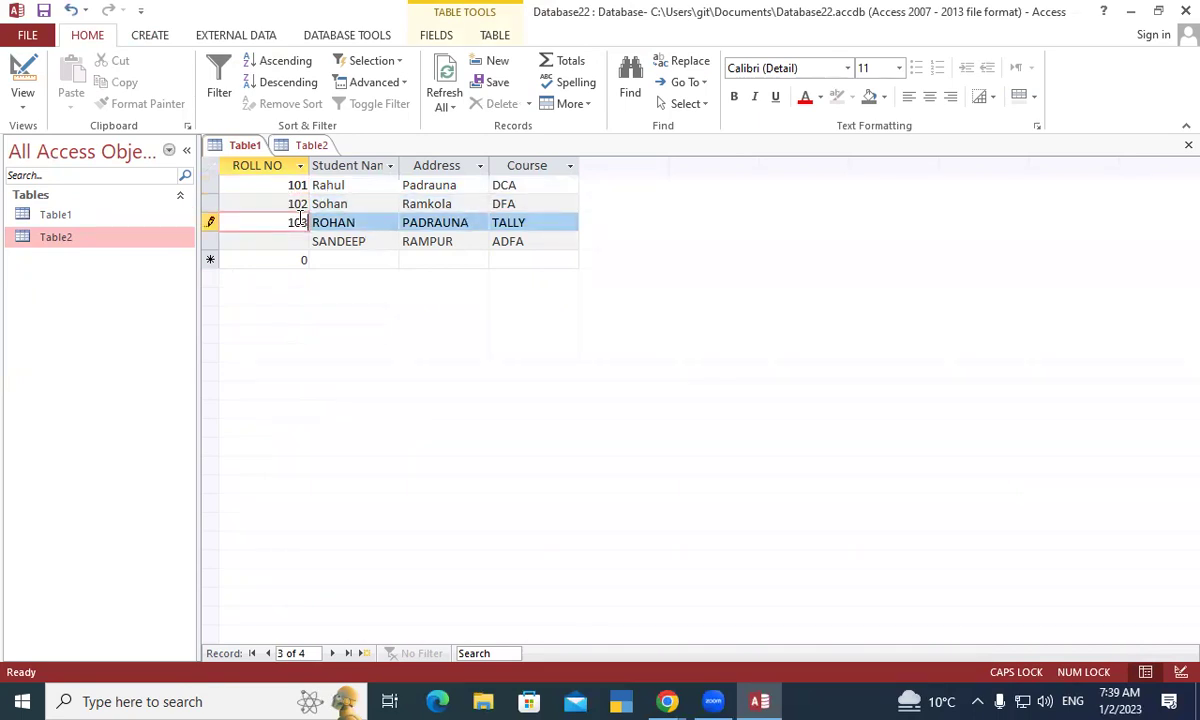
left_click(286, 242)
type("104")
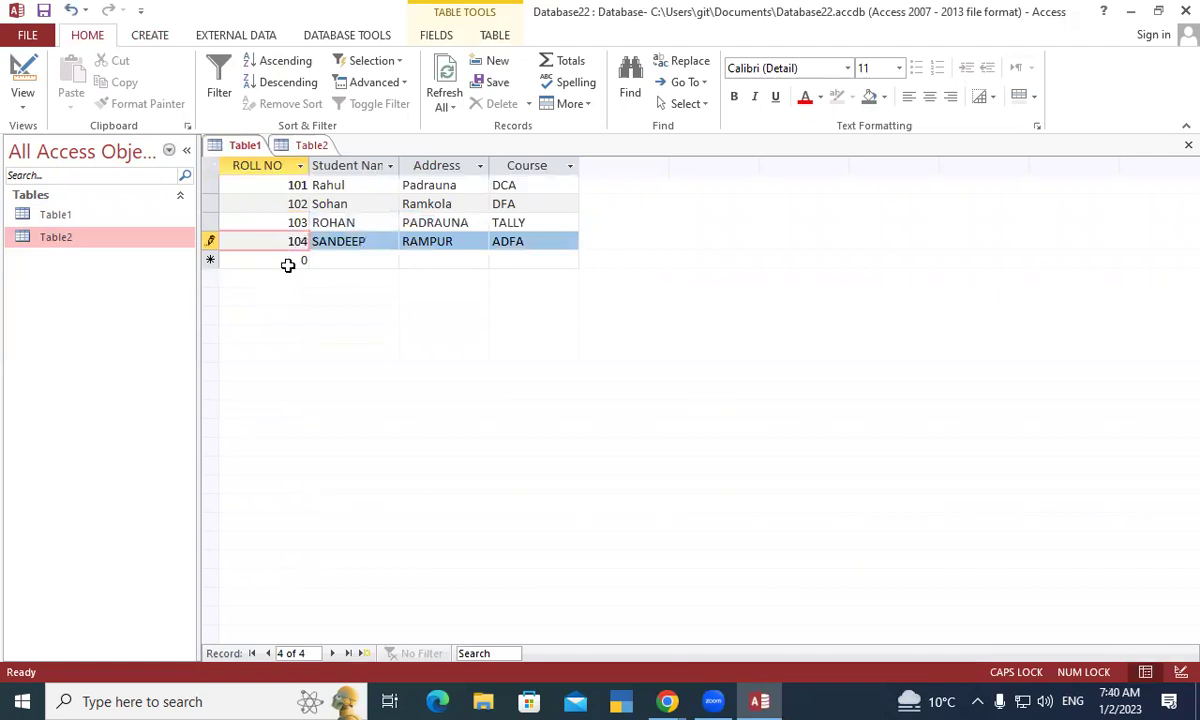
Step: Add a fifth record to Table1 with ROLL NO 105, the student's name, address PADRAUNA and course DFA
left_click(287, 260)
type("10")
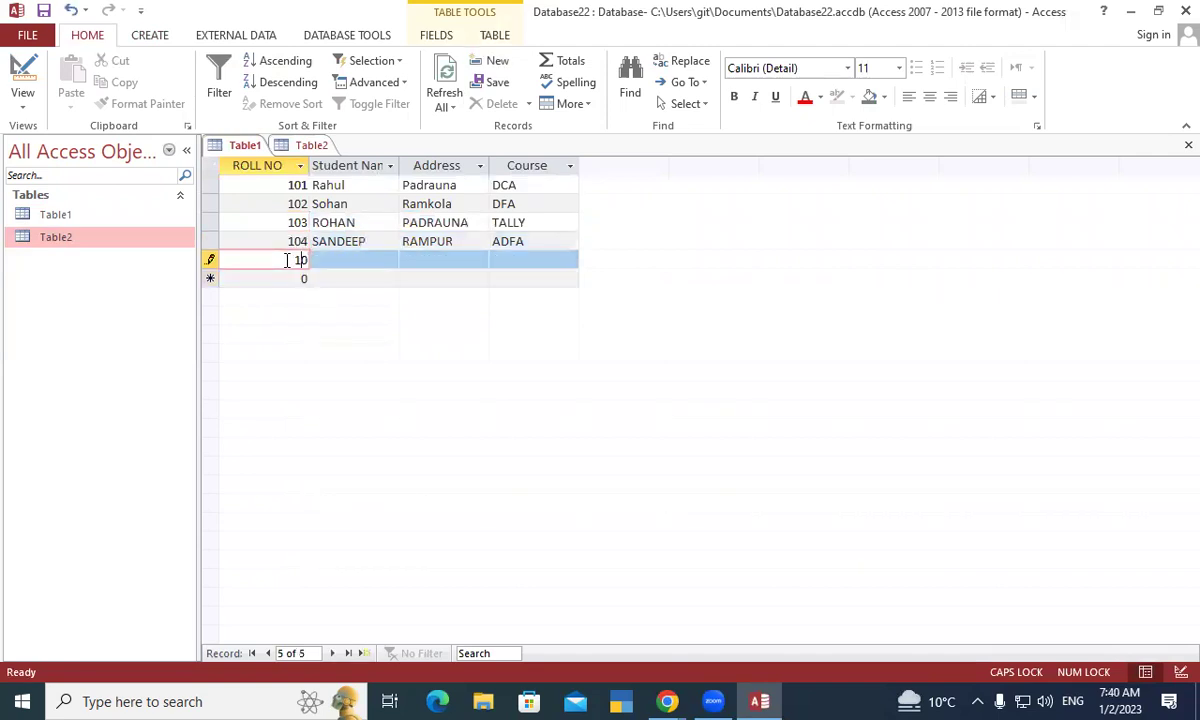
type("5")
key("BackSpace")
key("Tab")
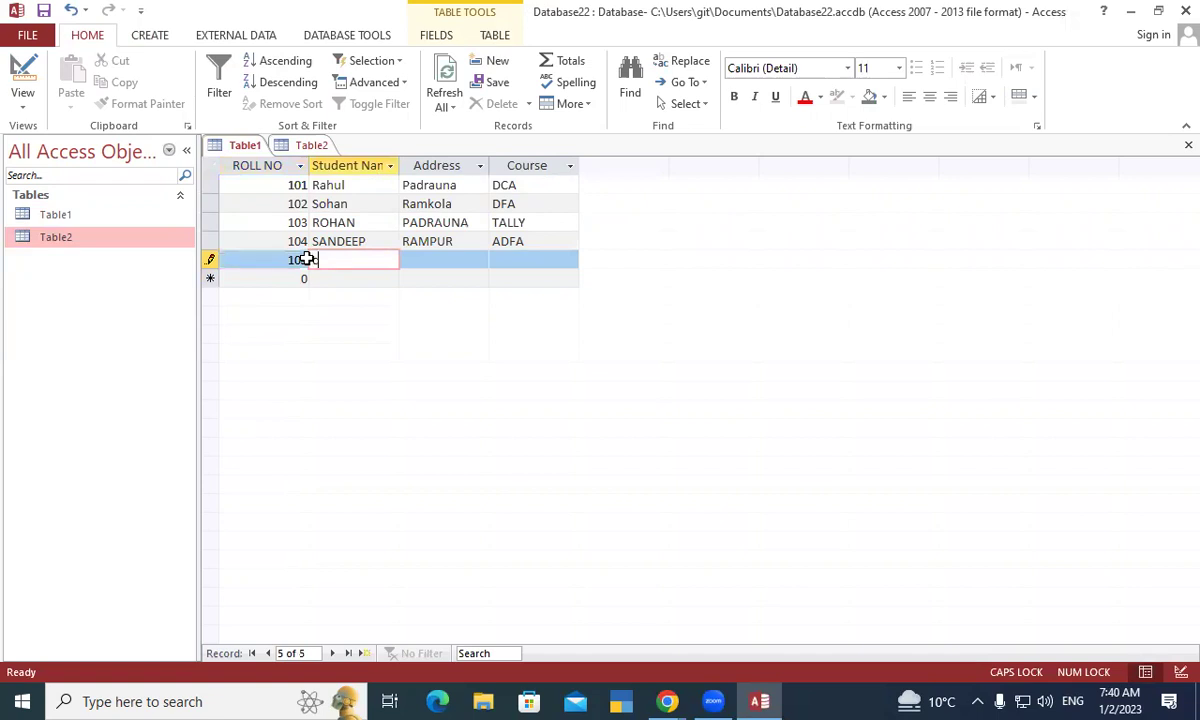
type("CHNA")
type("DA")
type("N")
key("Tab")
type("PADRAUNA")
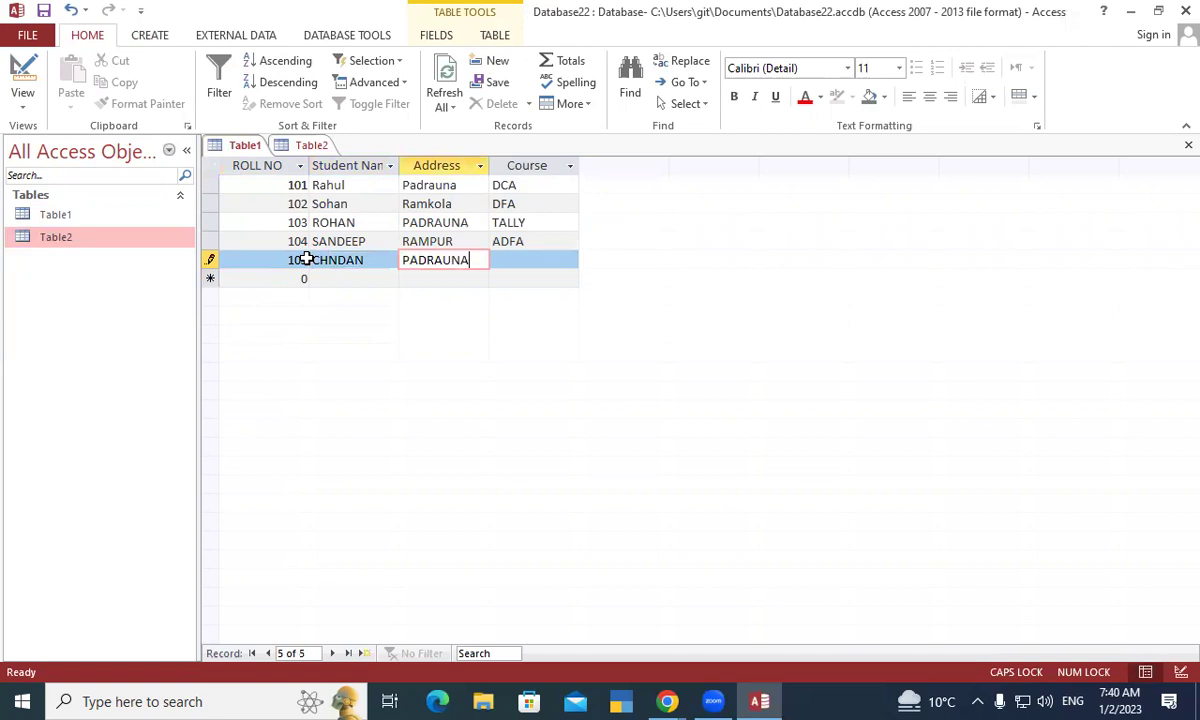
key("Tab")
type("DFA")
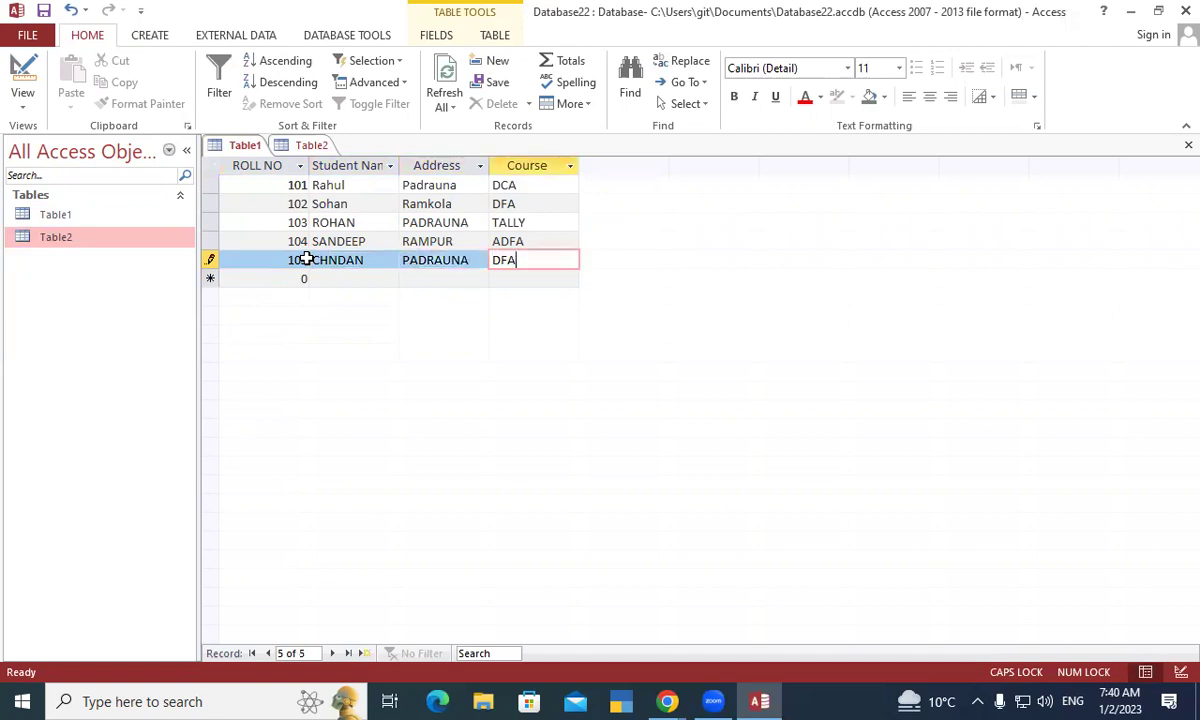
Step: Start a sixth Table1 record with ROLL NO 106 and insert the missing A in the student name of record 105
key("Tab")
type("10")
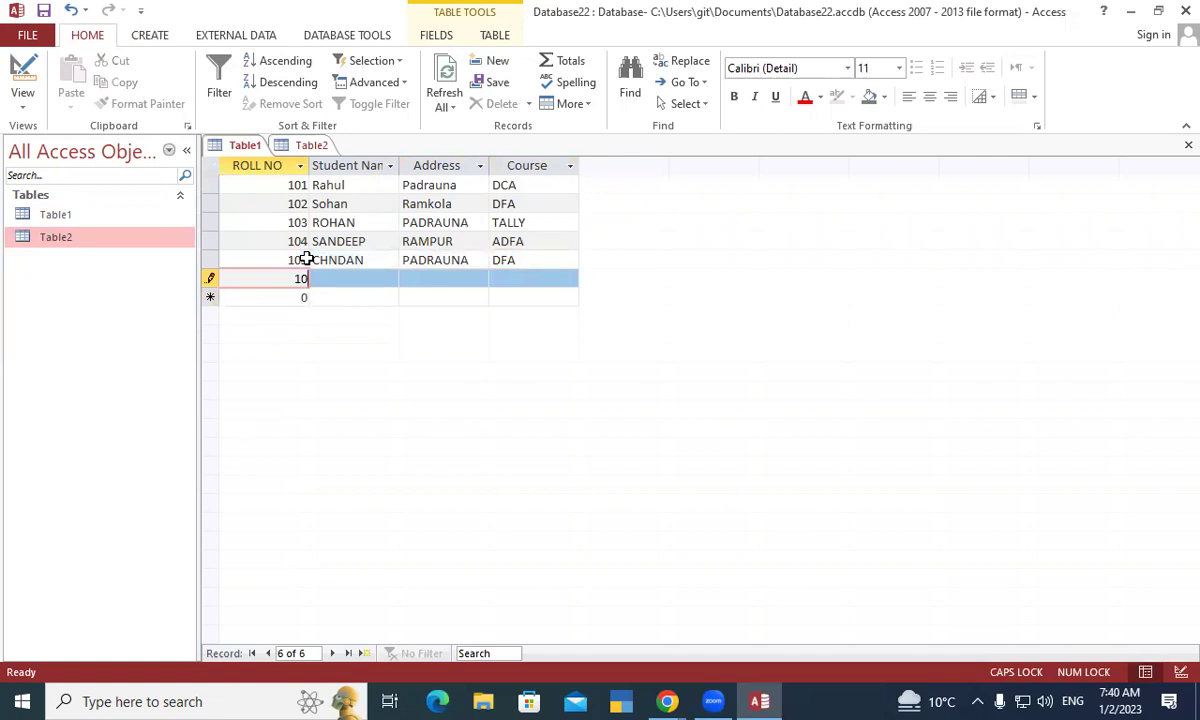
type("6")
key("Tab")
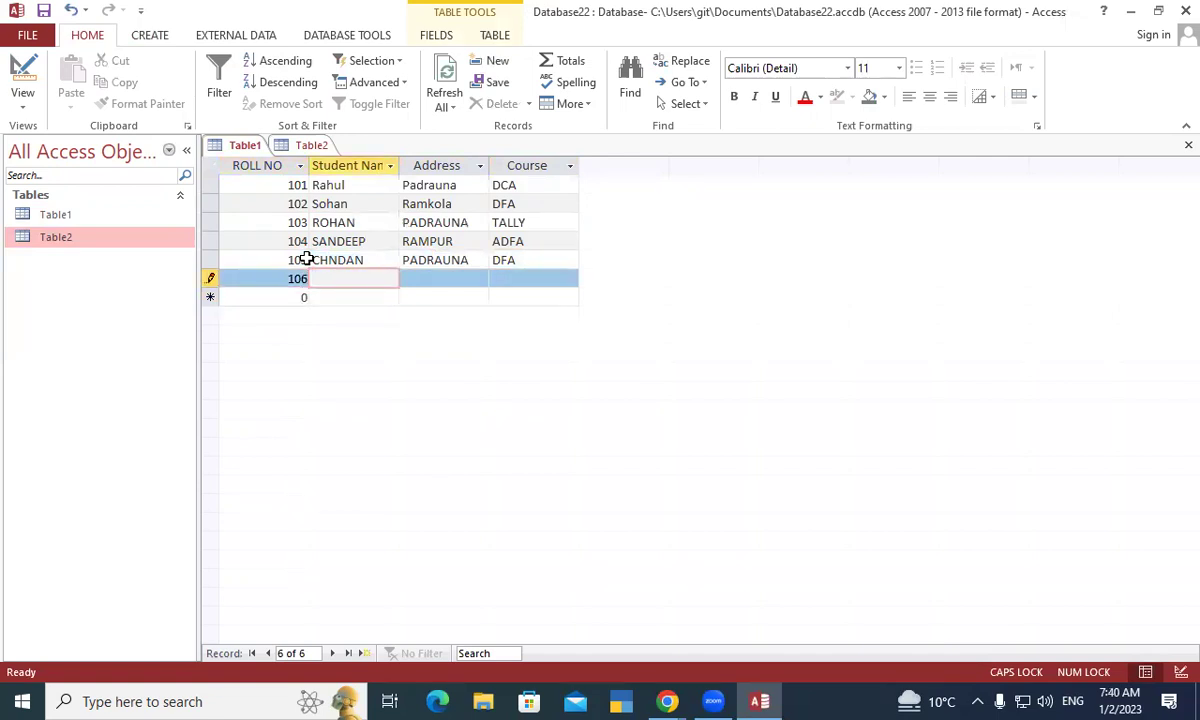
left_click(327, 259)
type("A")
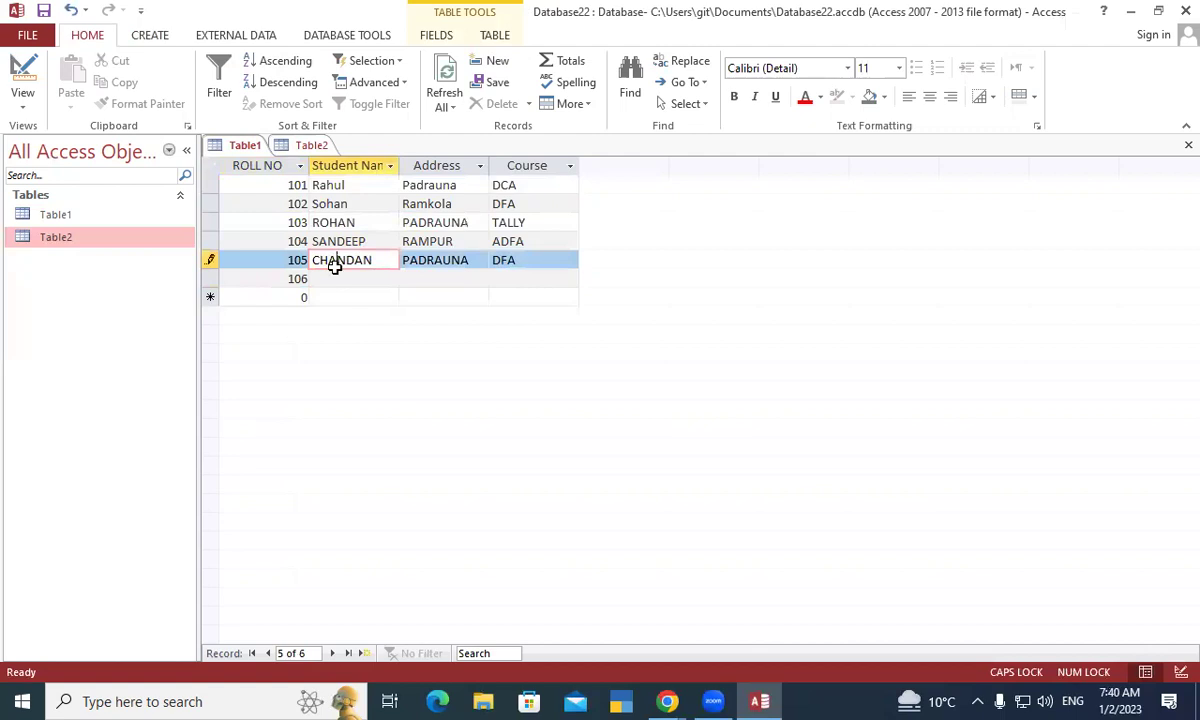
Step: Complete record 106 with the student's name, address RAMKOLA and course DCA, and save Table1
left_click(323, 282)
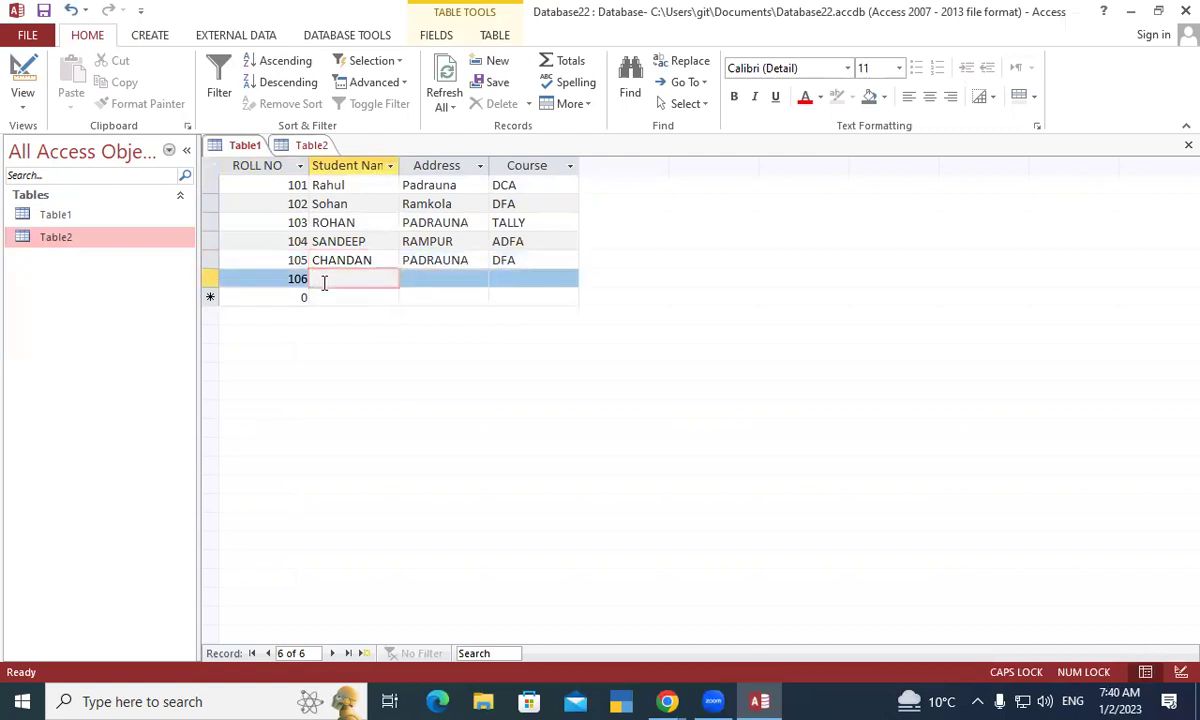
type("RiTESH")
key("Tab")
type("RAM")
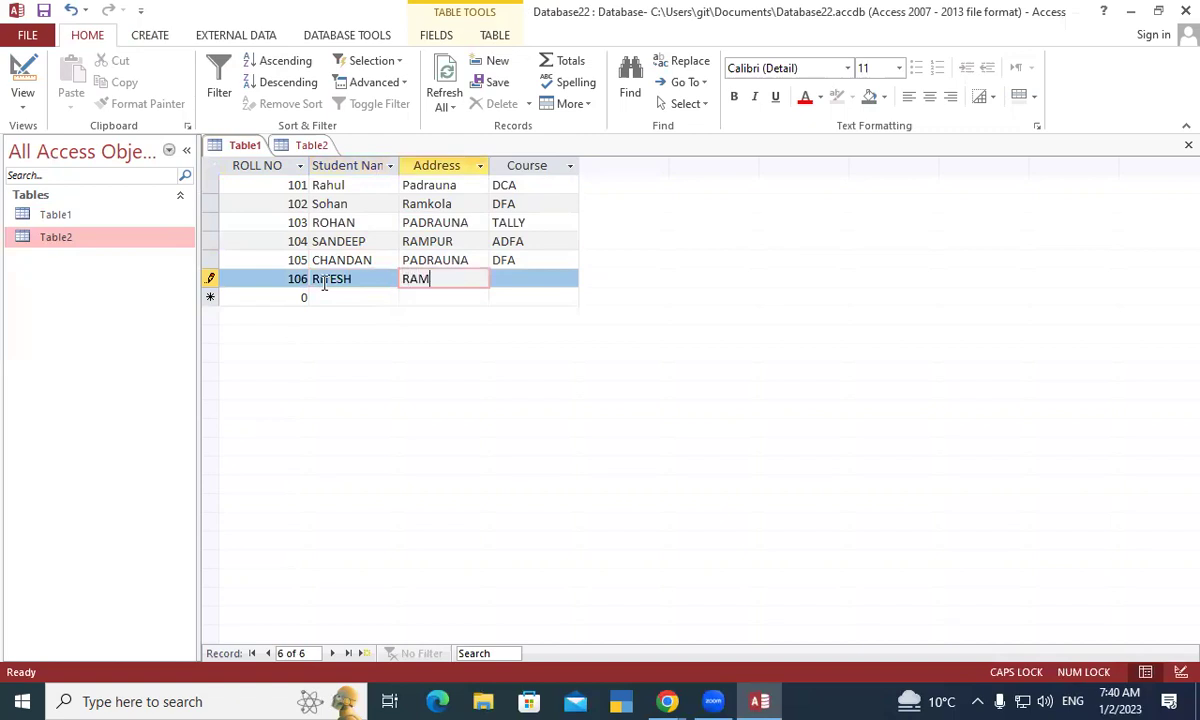
type("KOLA")
key("Tab")
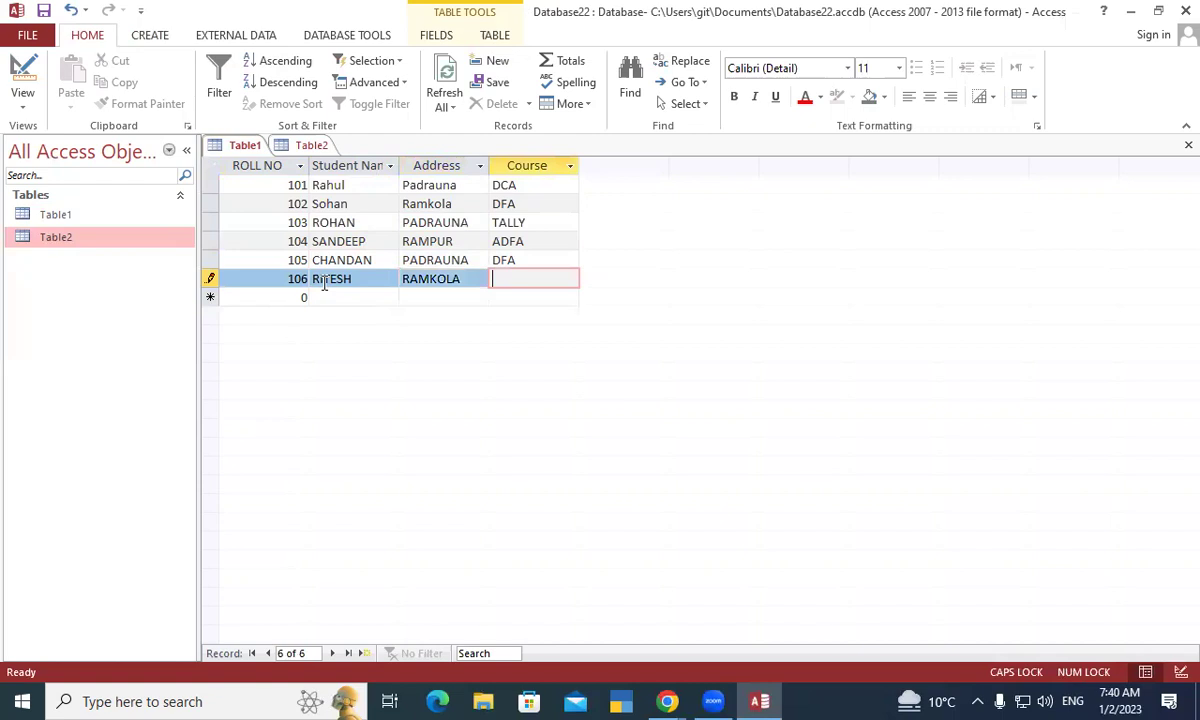
type("DCA")
key("Tab")
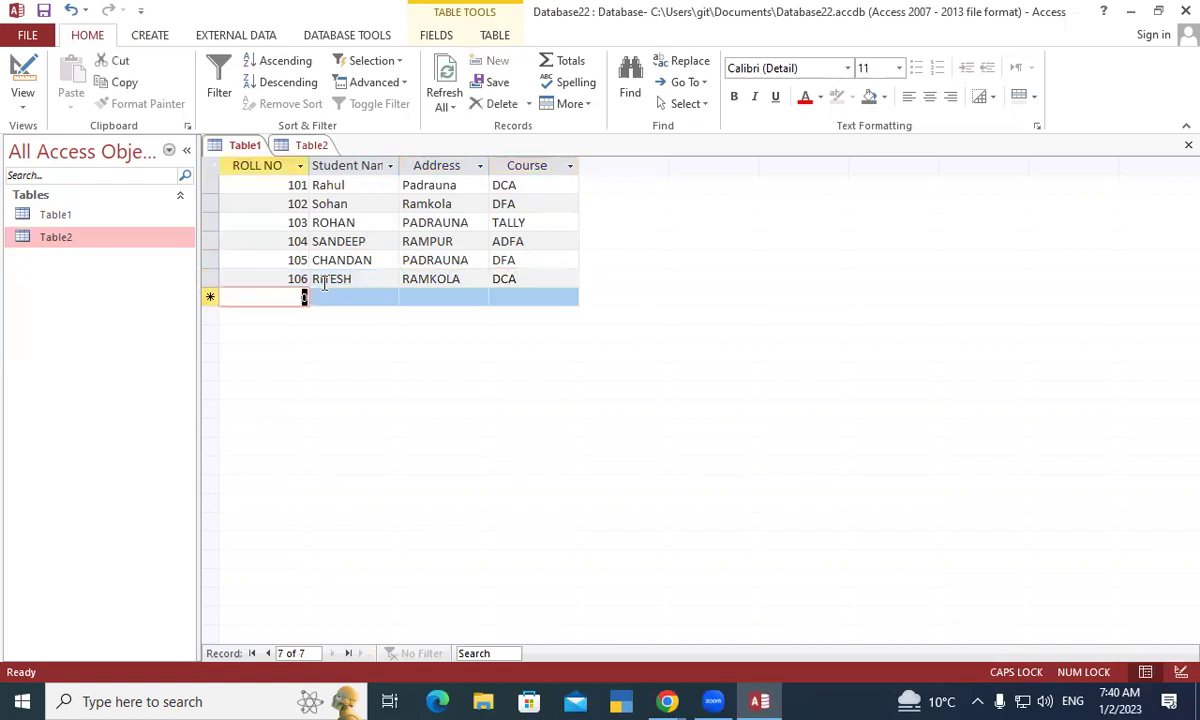
right_click(240, 146)
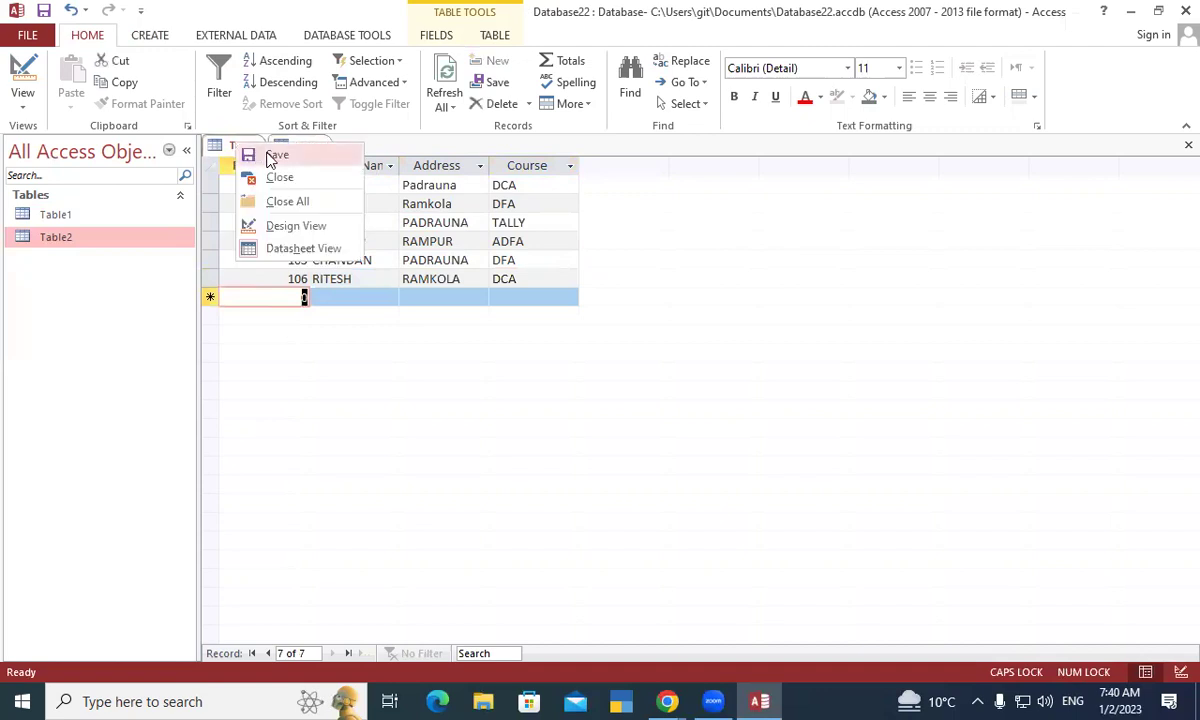
left_click(262, 156)
Step: Show Table2 in Datasheet View and fill in ROLL NO 101 and 102 for the first two students
left_click(298, 147)
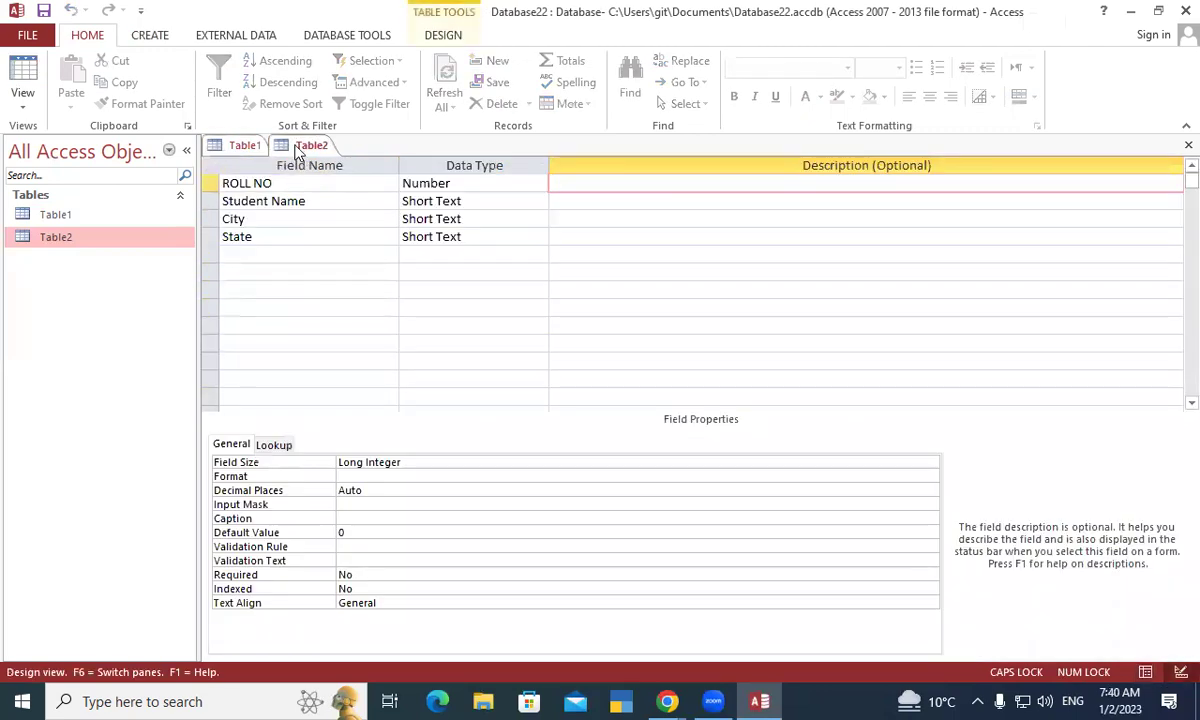
right_click(297, 148)
left_click(350, 254)
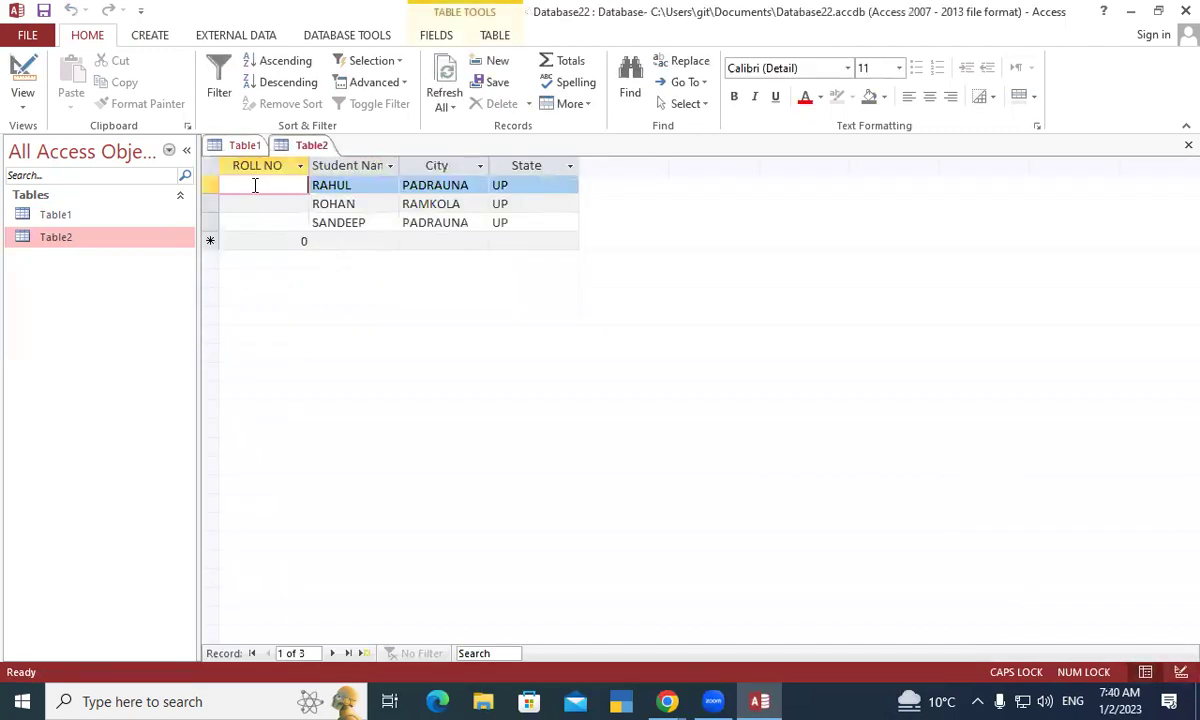
type("101")
key("Tab")
key("Tab")
key("Tab")
key("Tab")
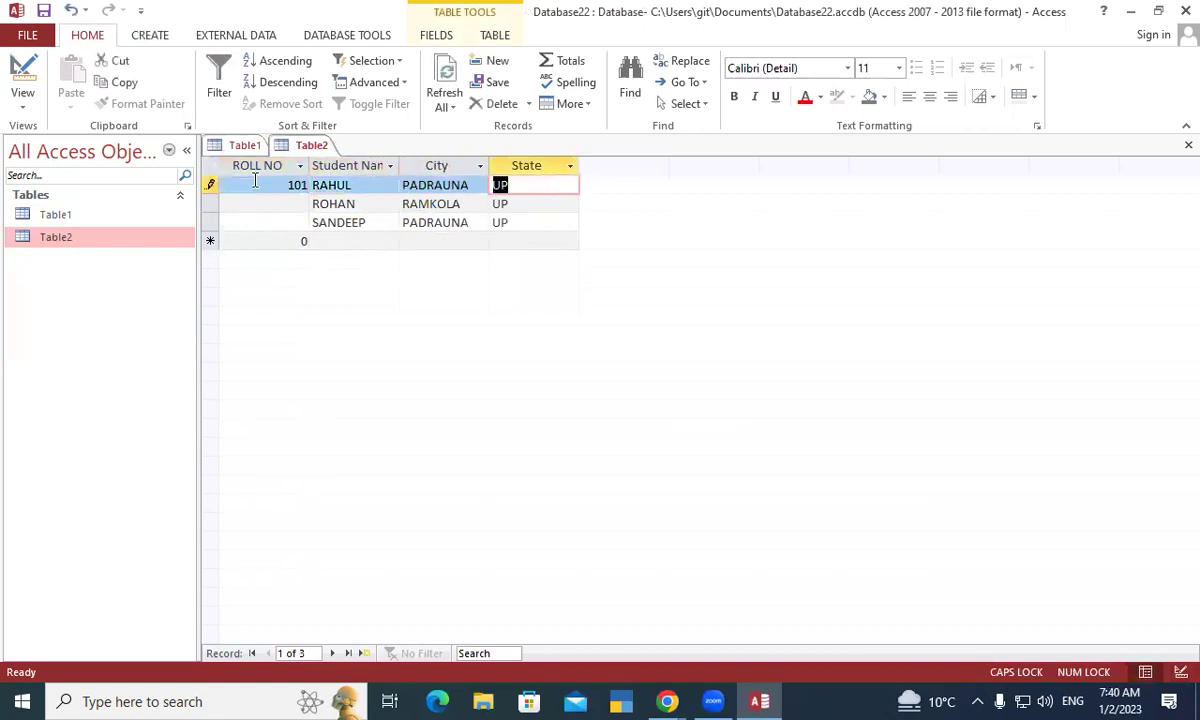
type("102")
key("Tab")
key("Tab")
key("Tab")
key("Tab")
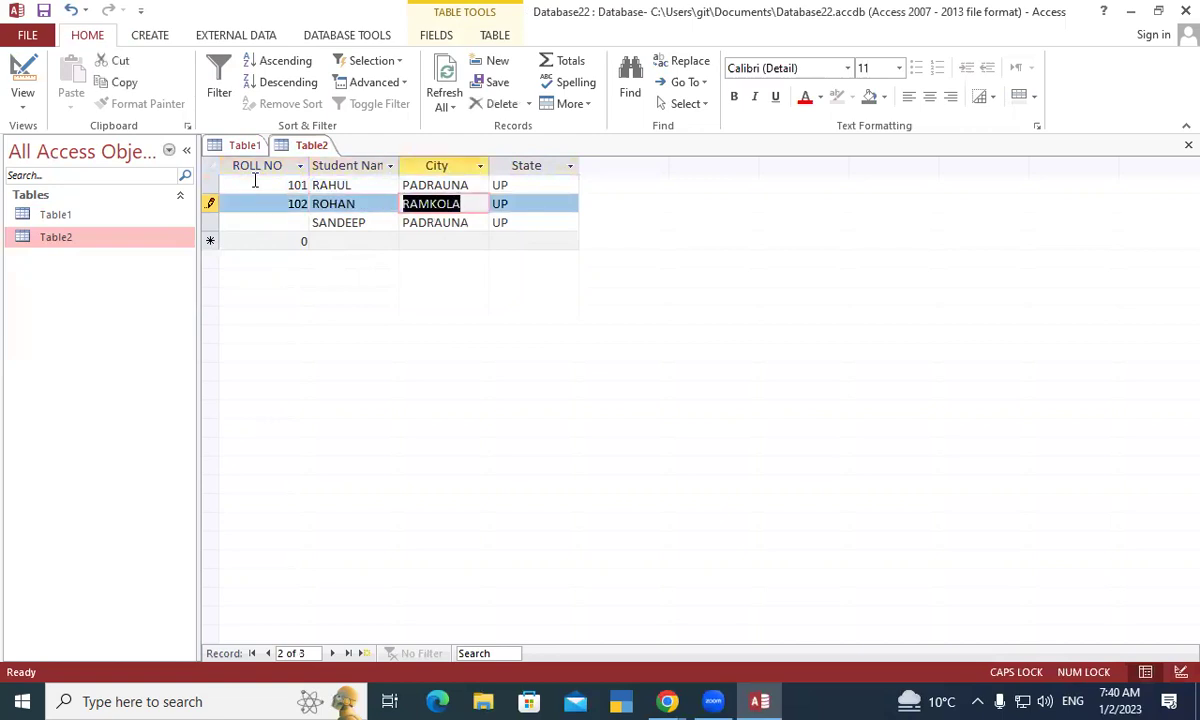
Step: Set the ROLL NO of the third student in Table2 to 105 and complete the record
type("103")
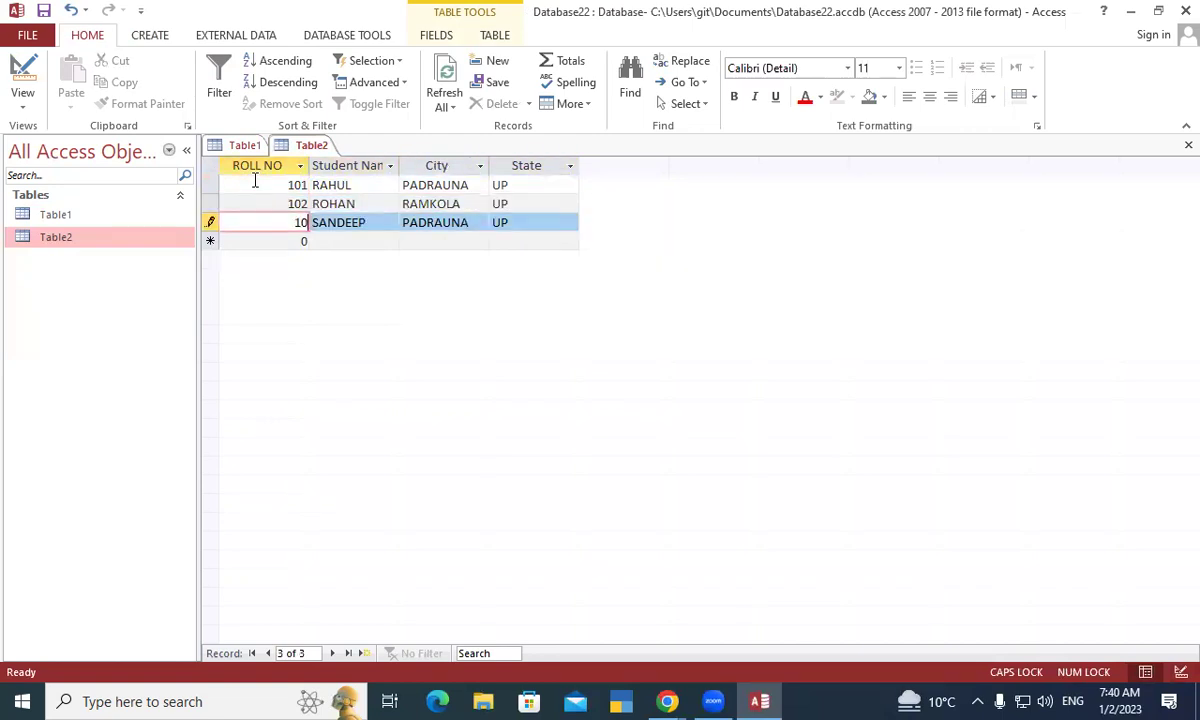
key("BackSpace")
key("BackSpace")
type("5")
key("Tab")
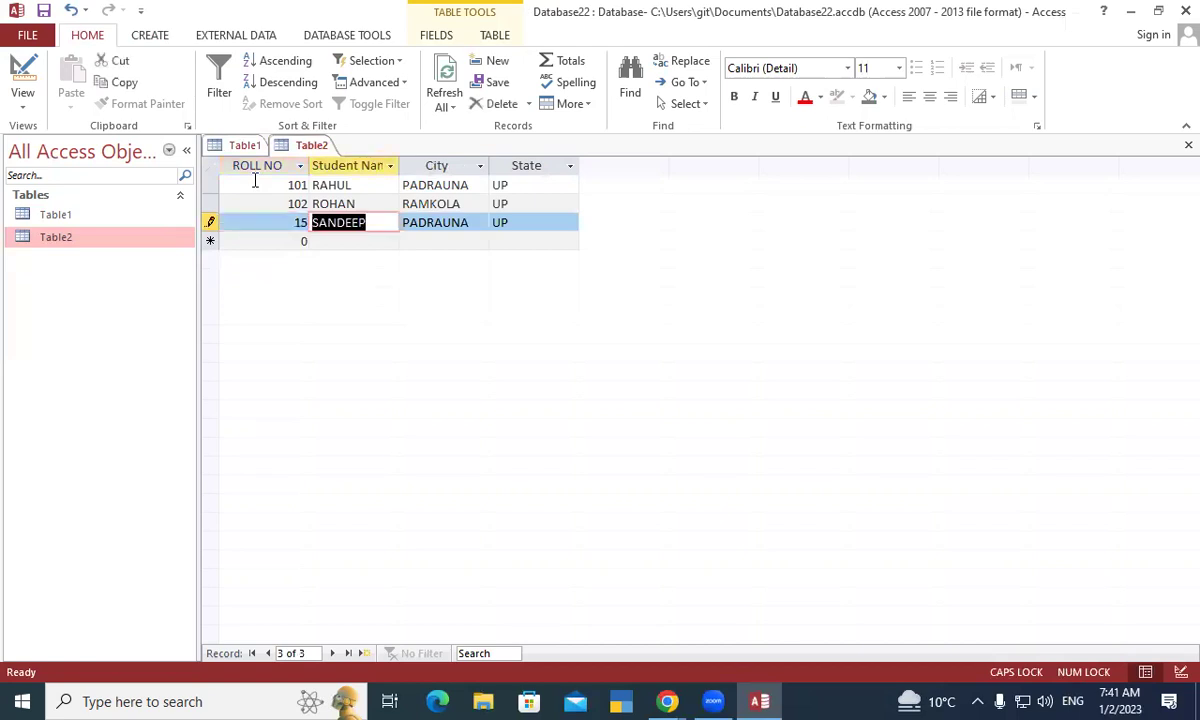
left_click(296, 220)
left_click_drag(296, 220, 303, 215)
type("1")
key("Tab")
key("Tab")
key("Tab")
key("Tab")
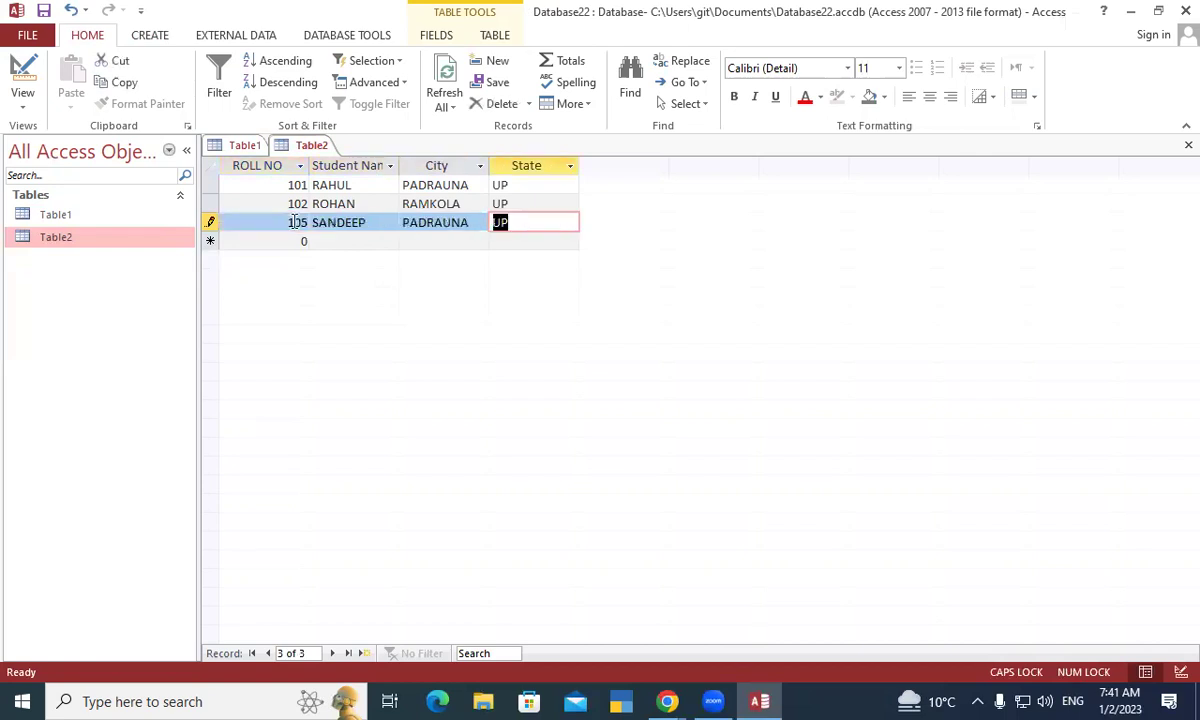
Step: Compare the roll numbers entered in Table1 with those in Table2
right_click(305, 147)
left_click(250, 147)
left_click(236, 147)
right_click(233, 150)
left_click(288, 148)
left_click(289, 147)
right_click(292, 148)
left_click(216, 147)
left_click(222, 148)
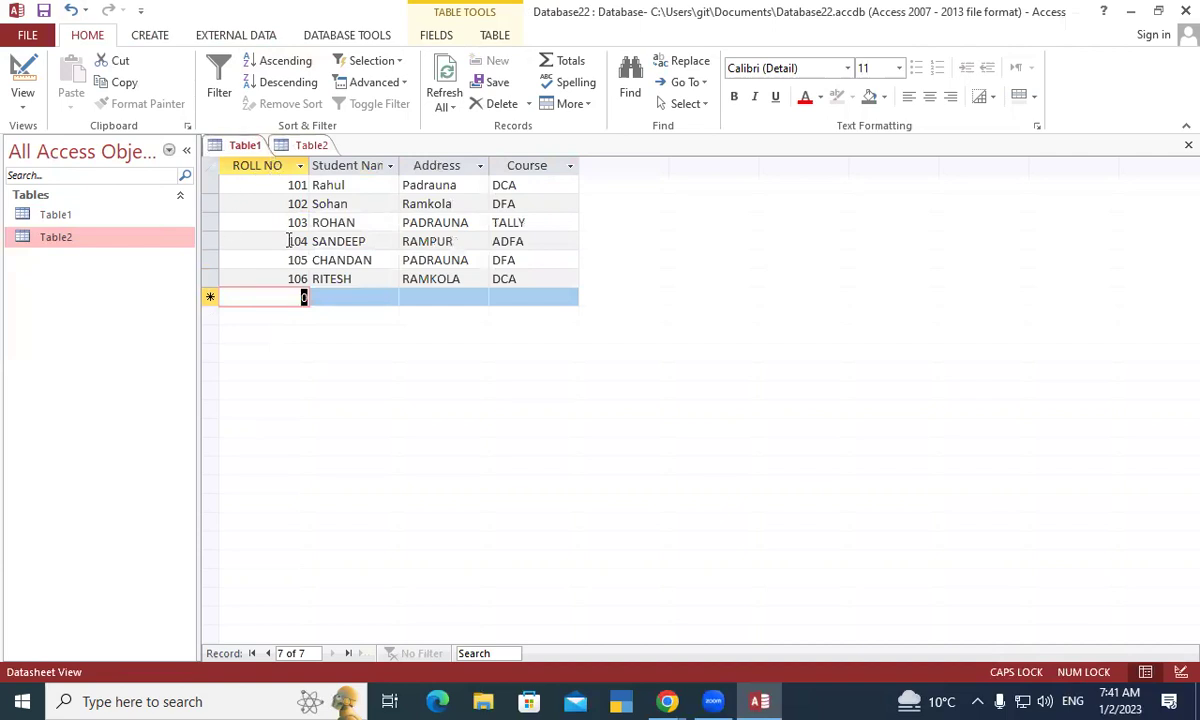
left_click(306, 145)
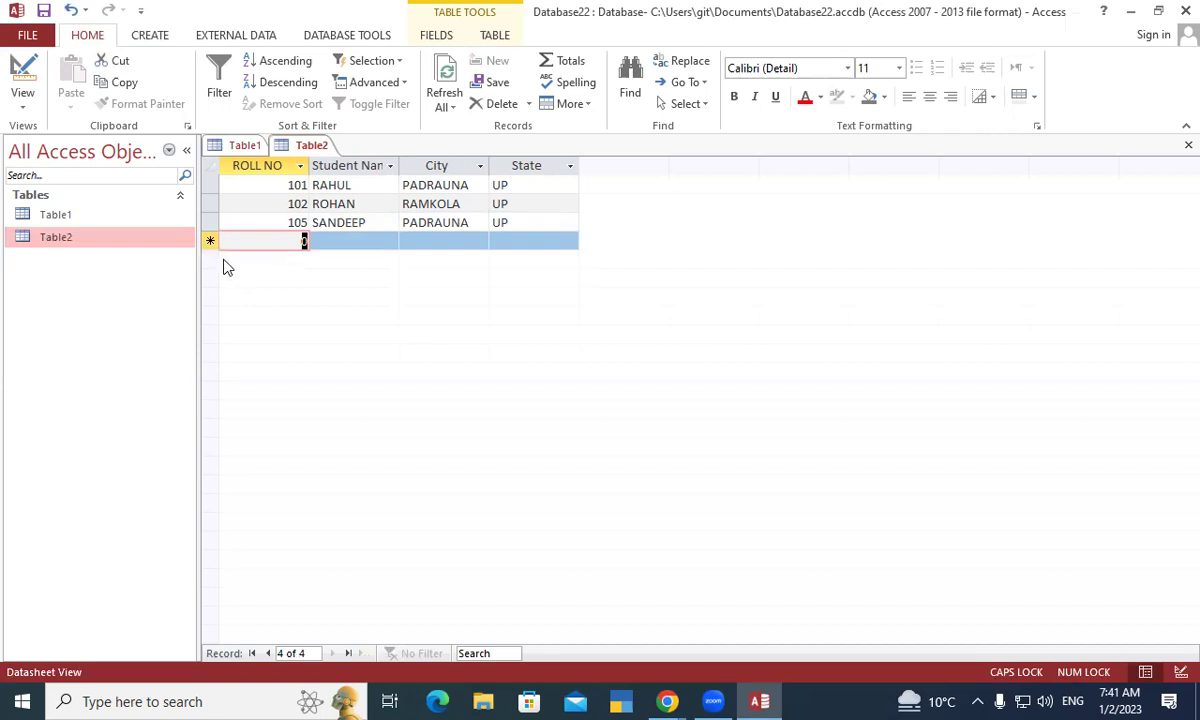
Step: Save Table2 and Table1, and close both tables
right_click(308, 146)
left_click(325, 155)
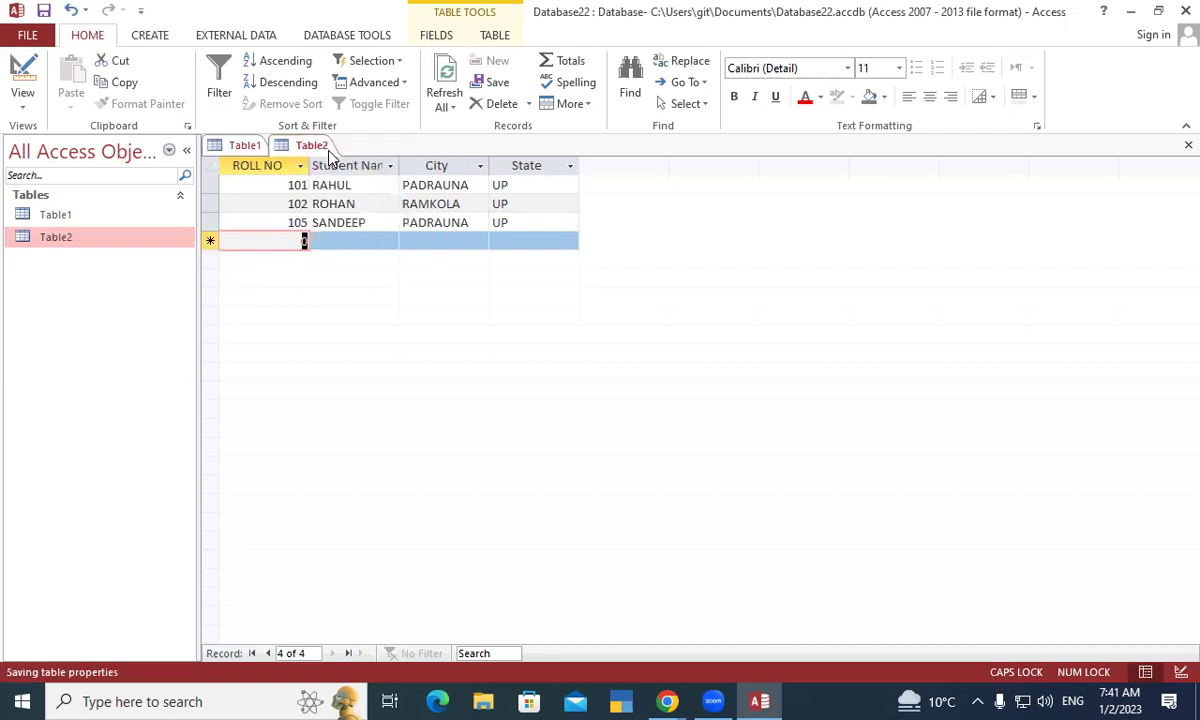
left_click(240, 148)
right_click(238, 150)
left_click(275, 160)
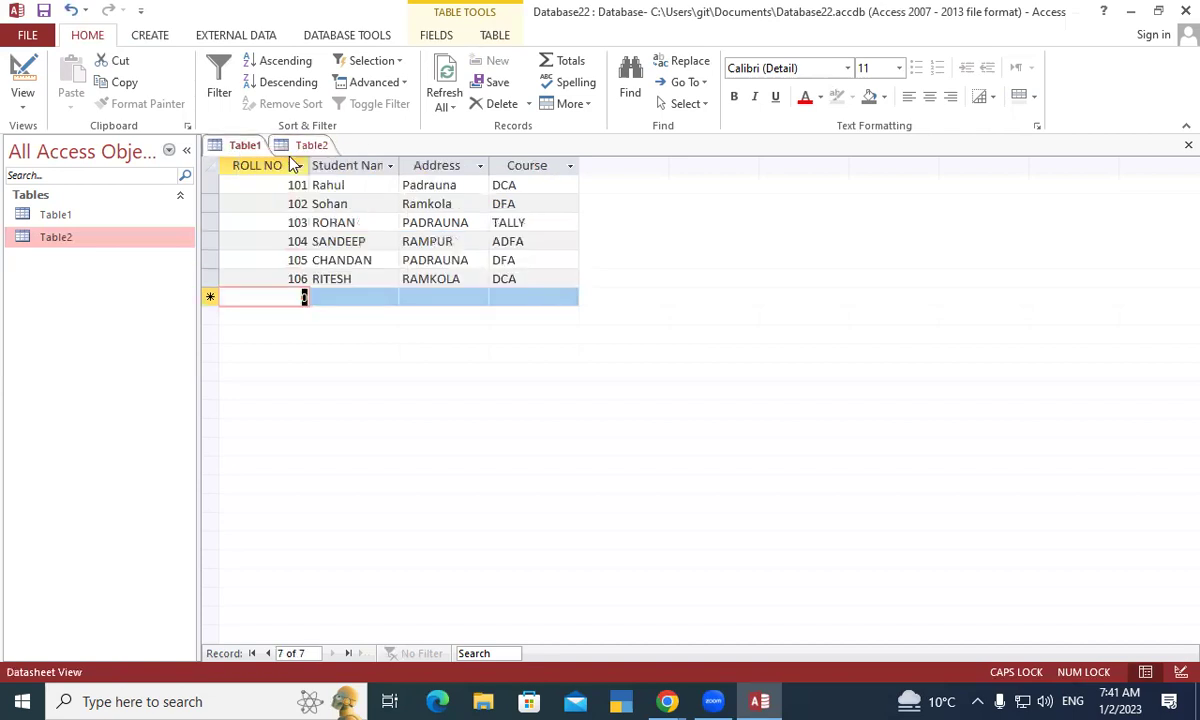
left_click(1187, 146)
left_click(1187, 146)
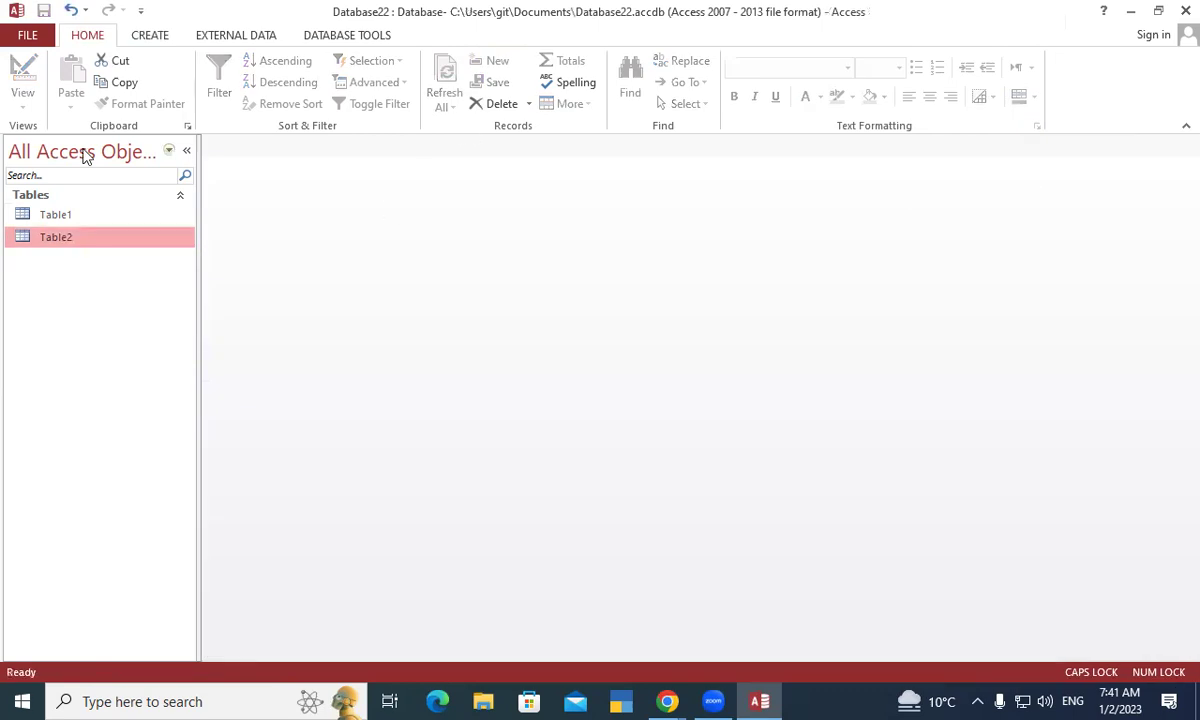
Step: Start a Find Unmatched Query with Table1 as the source of the results and Table2 as the table with related records
left_click(155, 37)
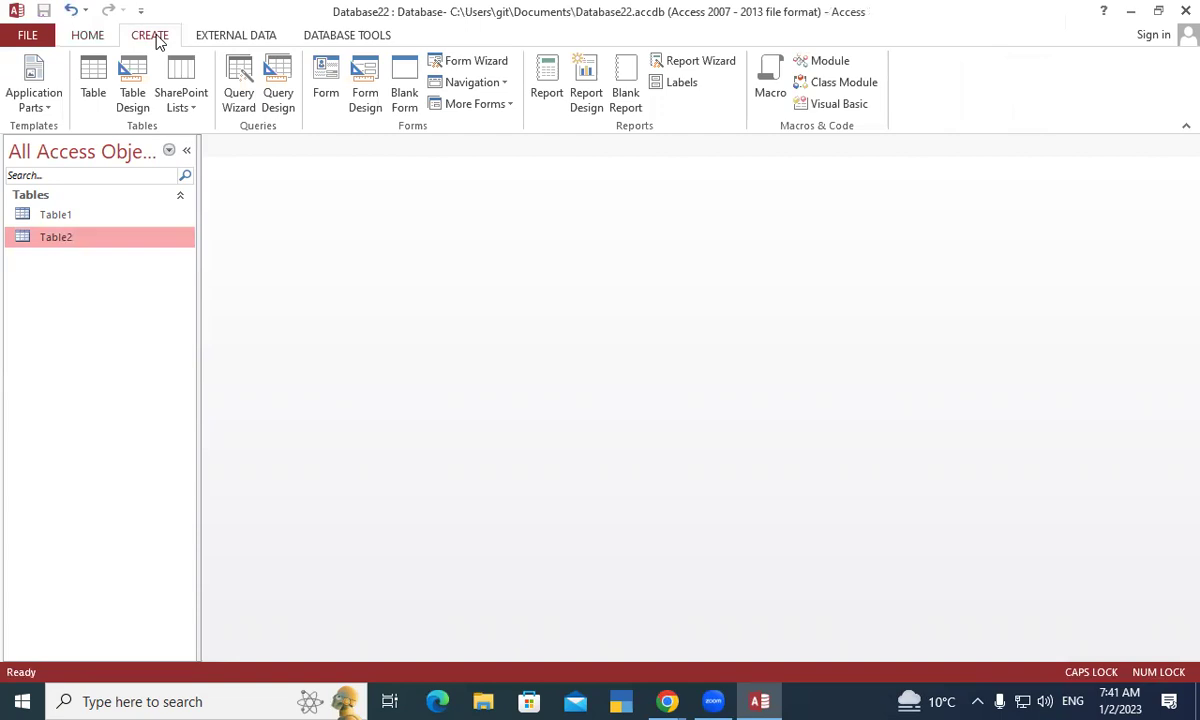
left_click(238, 76)
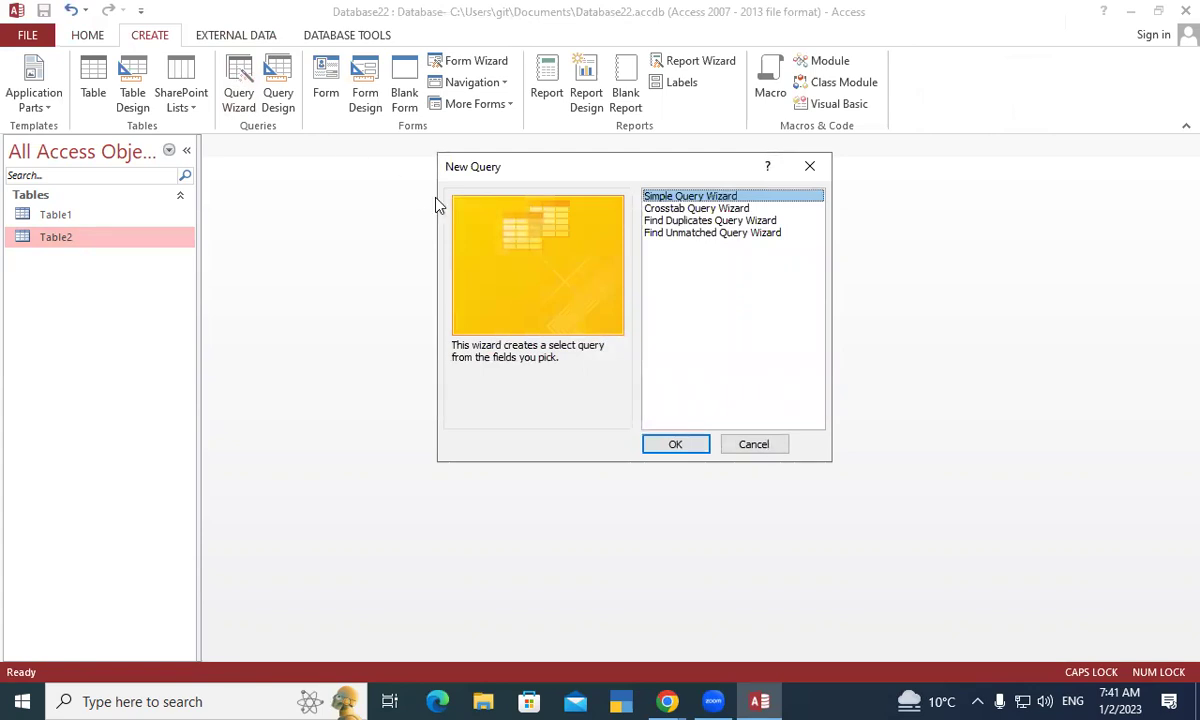
left_click_drag(528, 171, 424, 130)
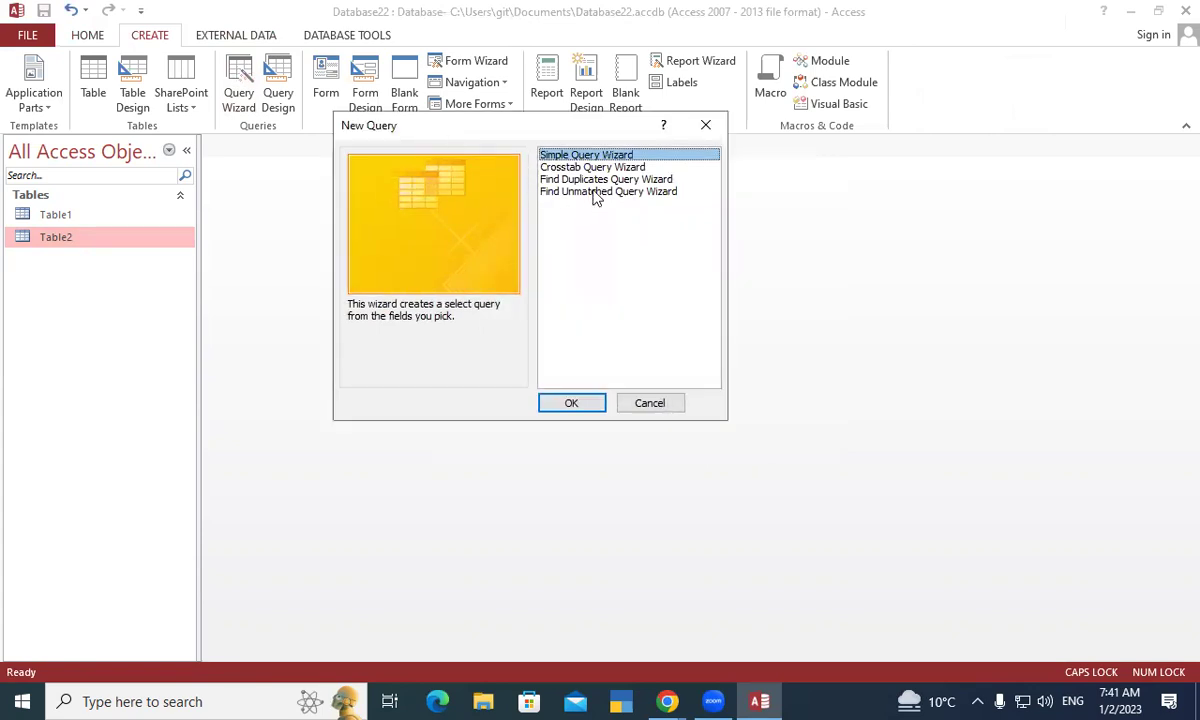
left_click(594, 192)
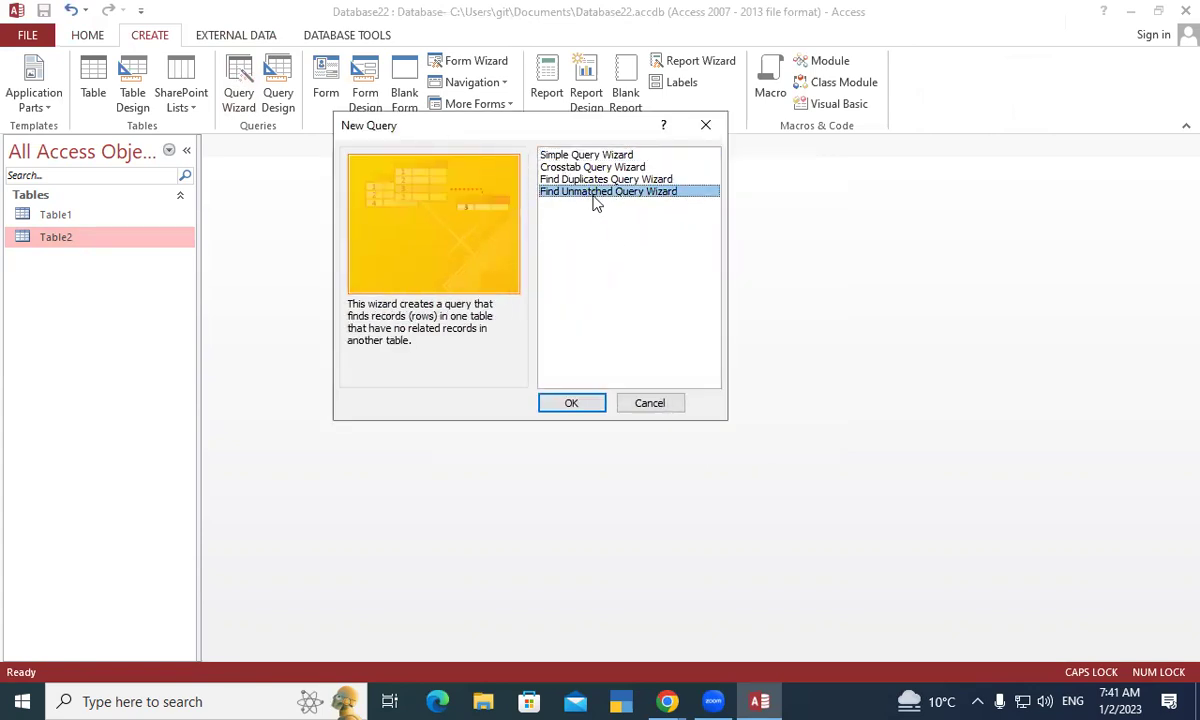
left_click(580, 406)
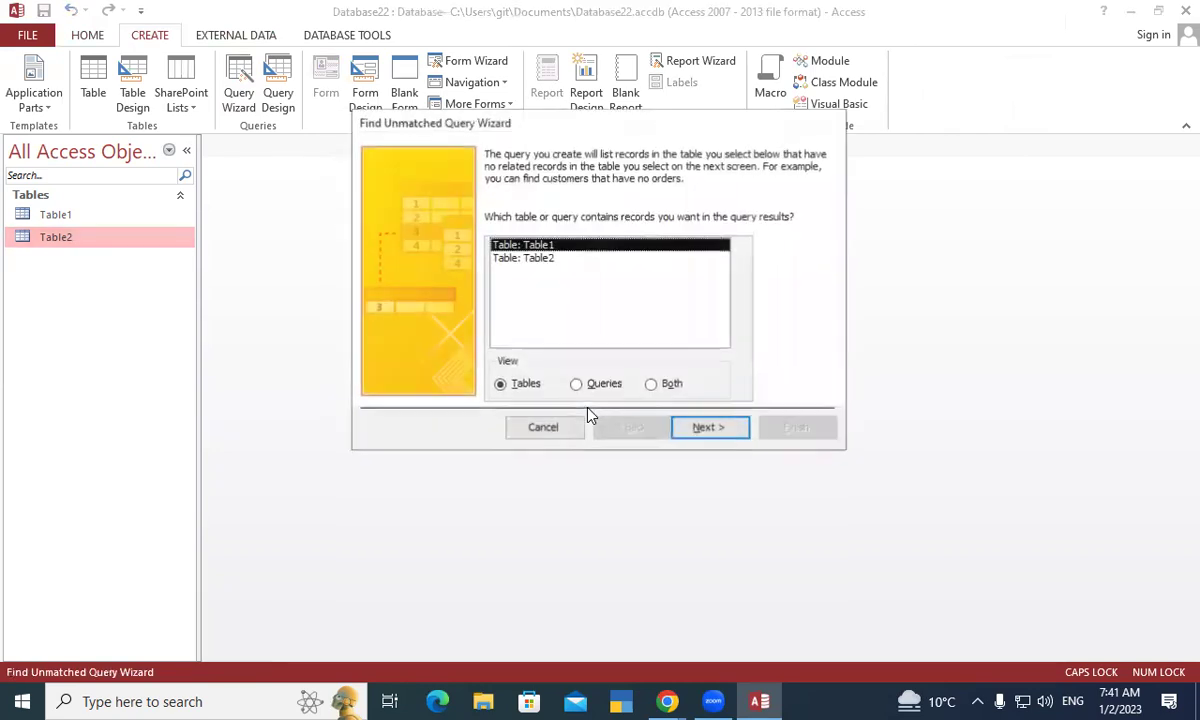
left_click_drag(556, 120, 426, 73)
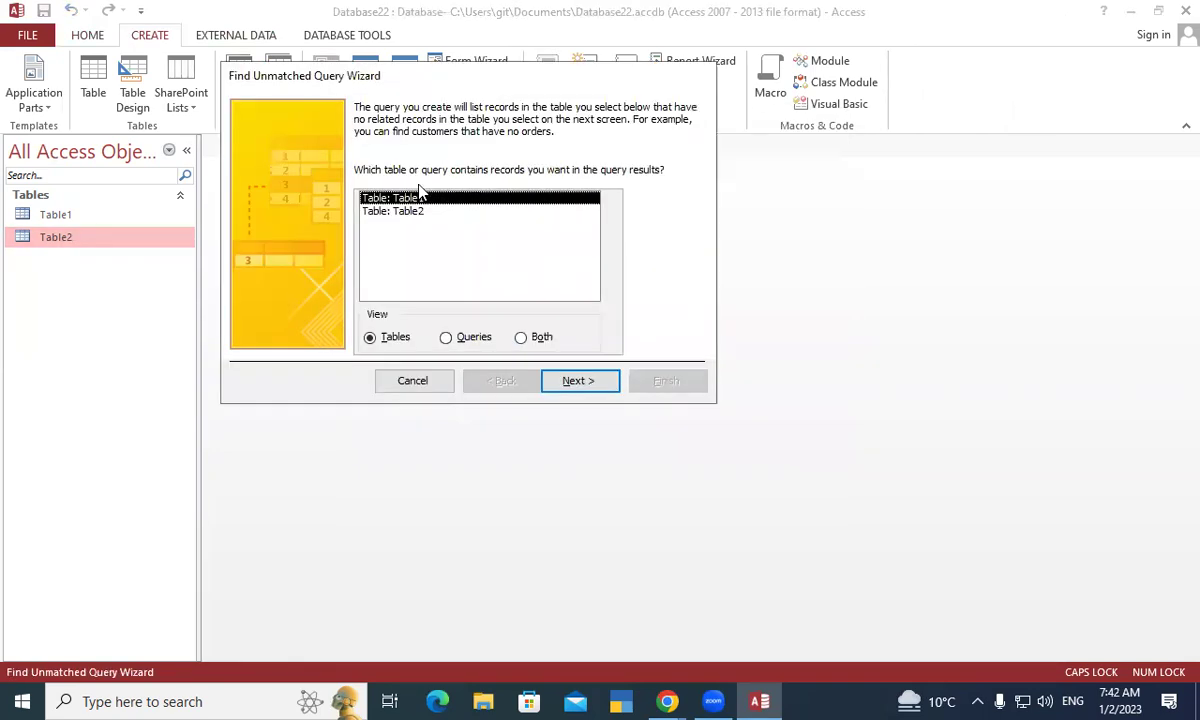
left_click(601, 388)
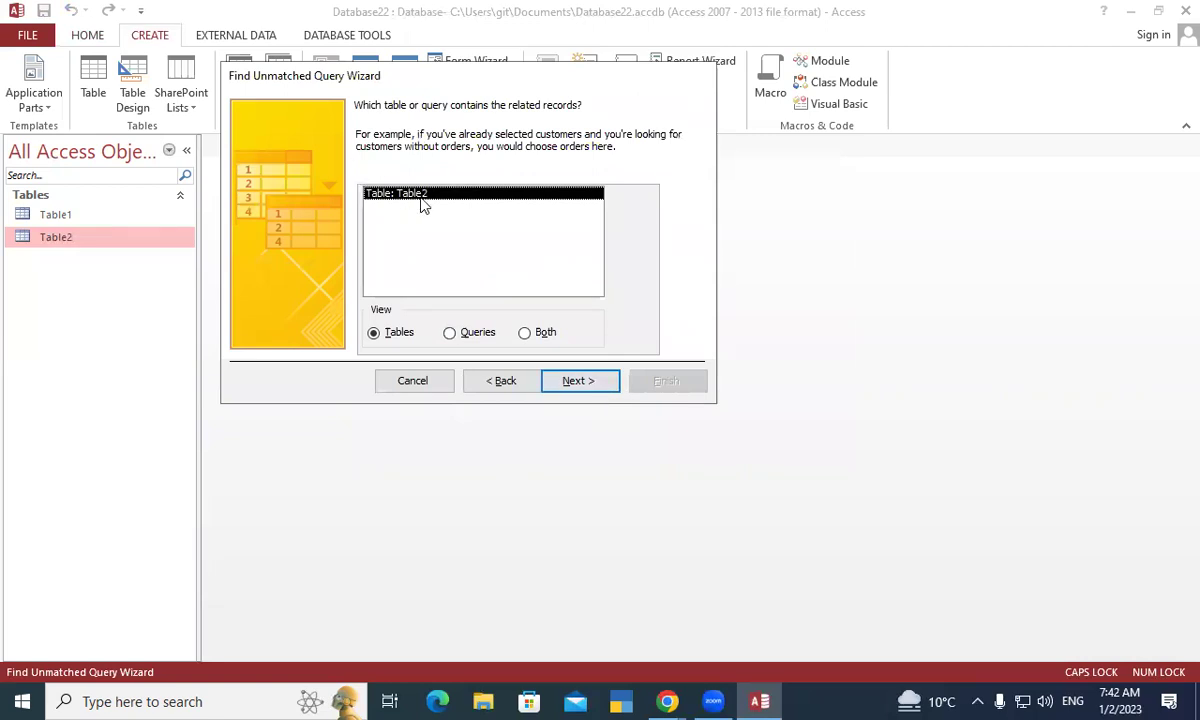
left_click(584, 382)
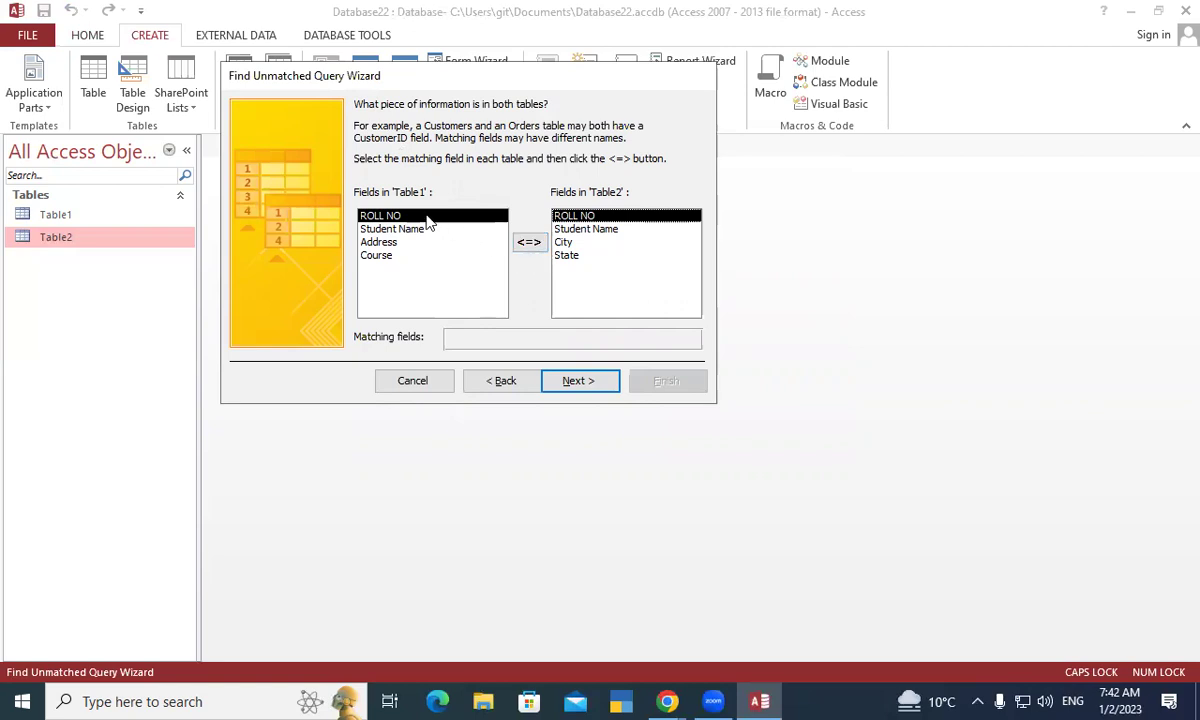
Step: Match the tables on ROLL NO, include all Table1 fields and finish the query under its suggested name, viewing the results
left_click(529, 242)
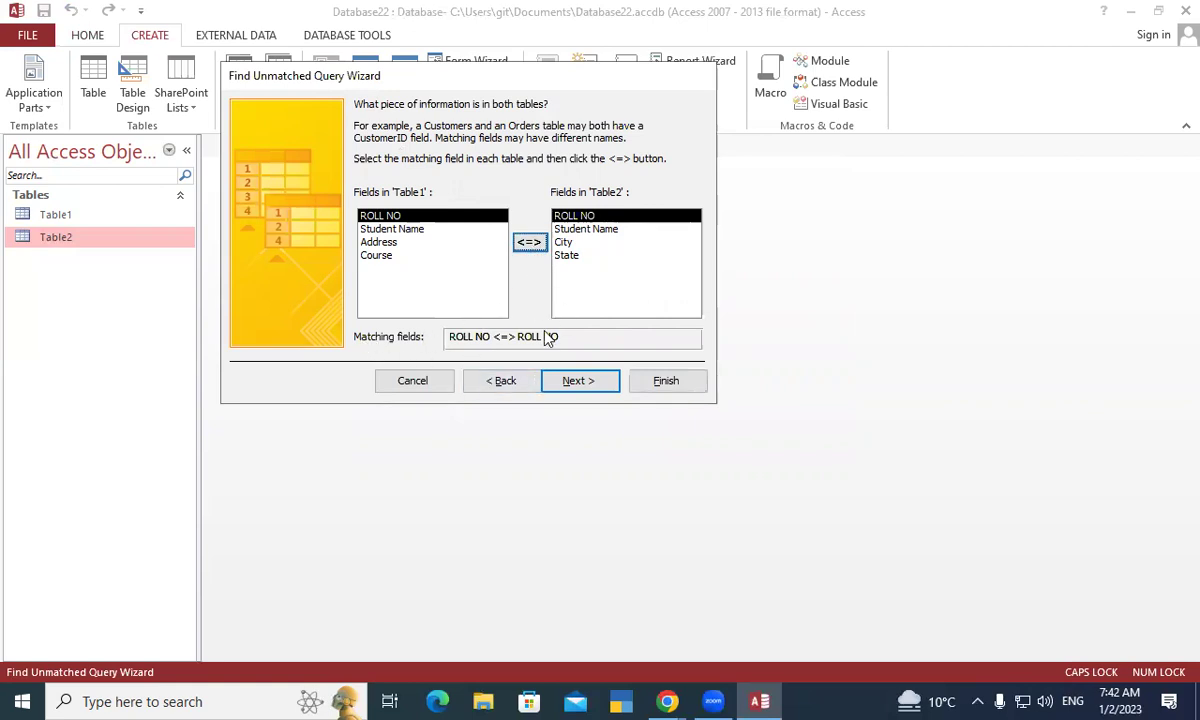
left_click(568, 382)
left_click(580, 380)
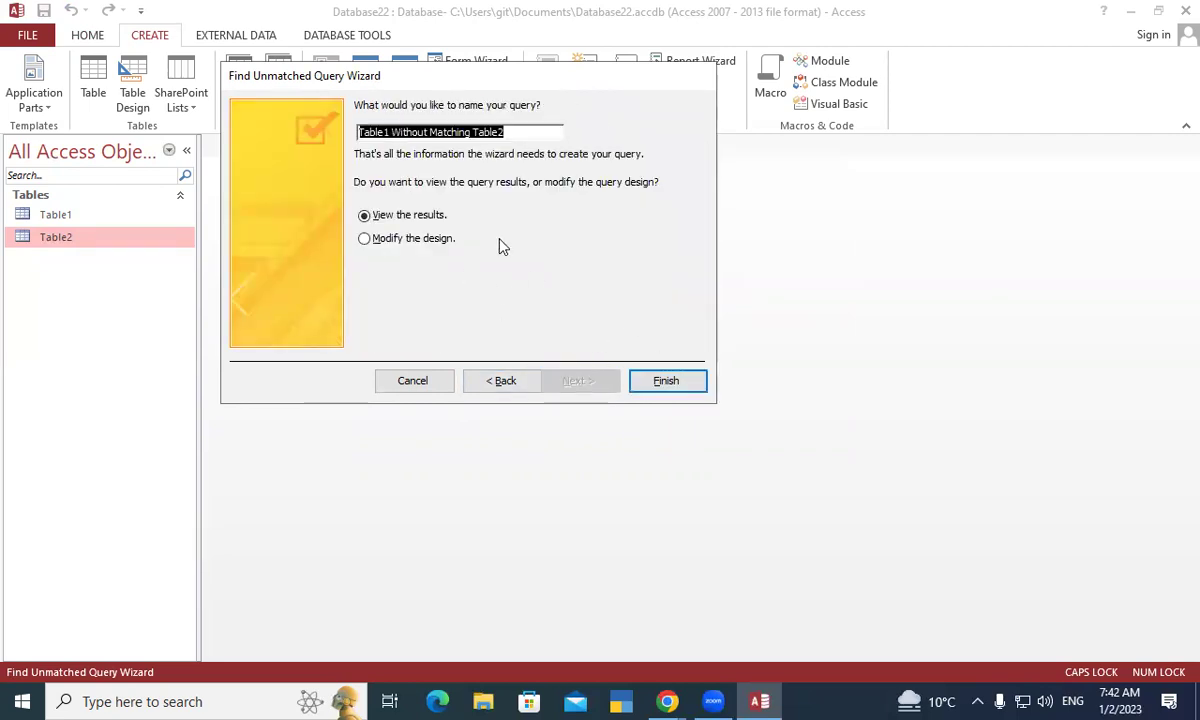
left_click(673, 389)
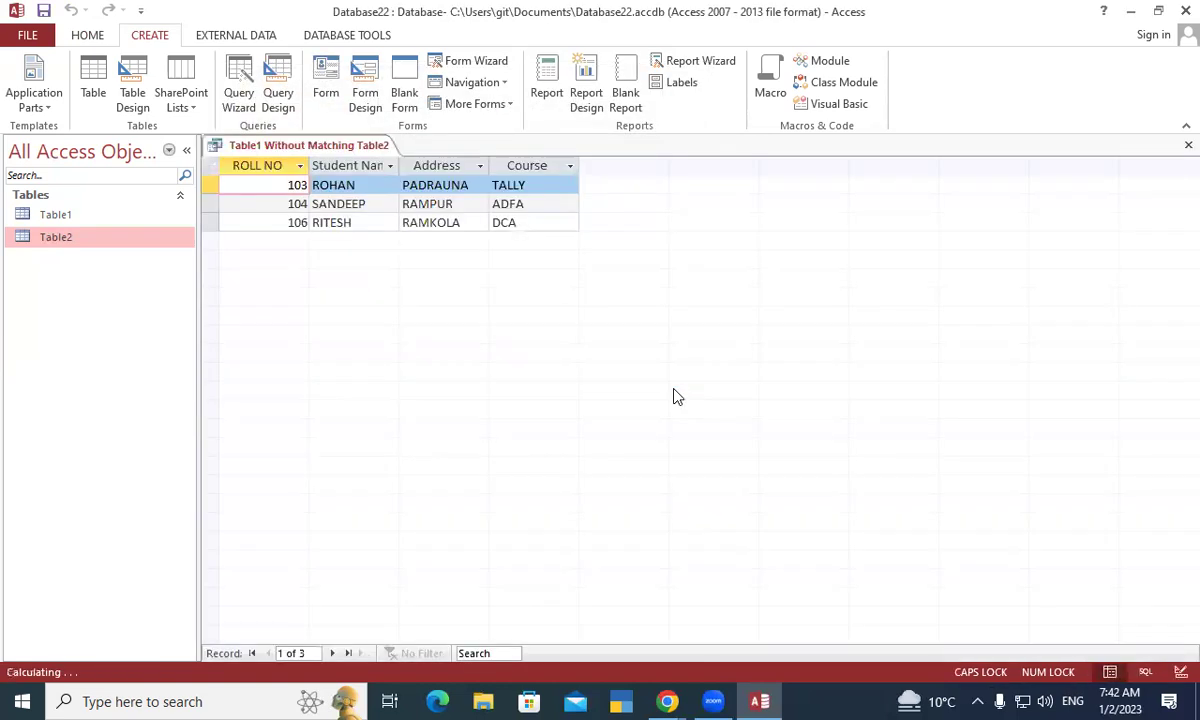
Step: Check the unmatched query's records against the roll numbers in Table1 and Table2
left_click(277, 207)
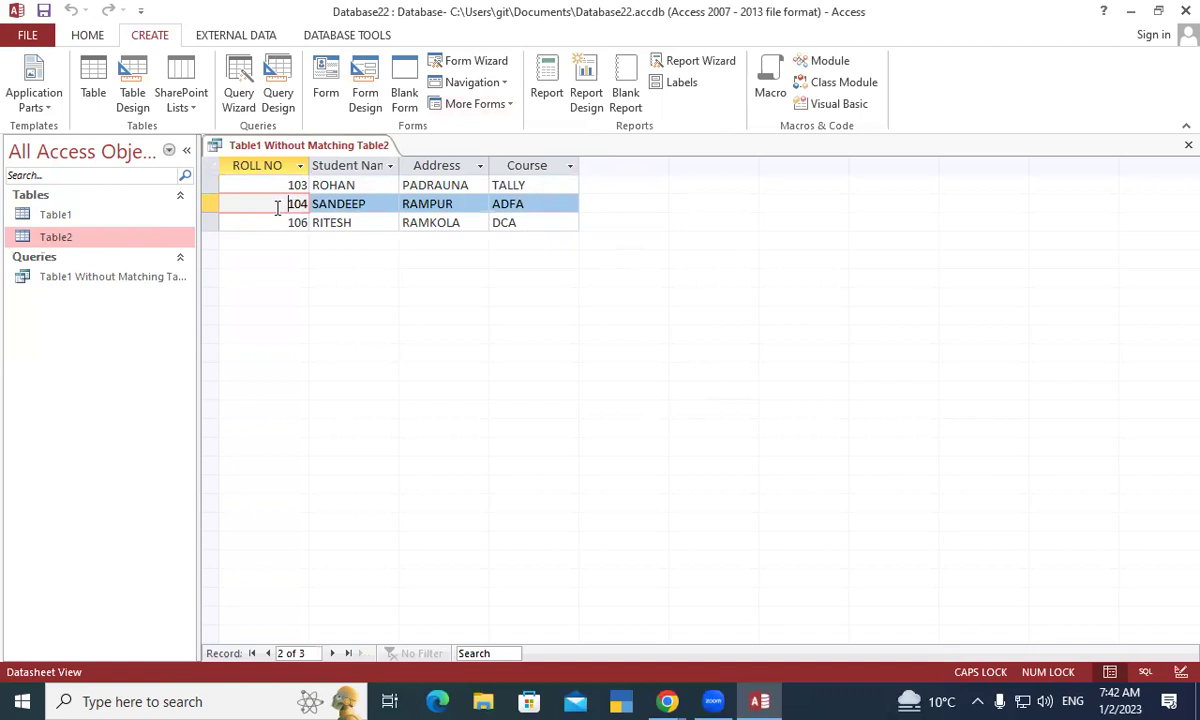
double_click(58, 212)
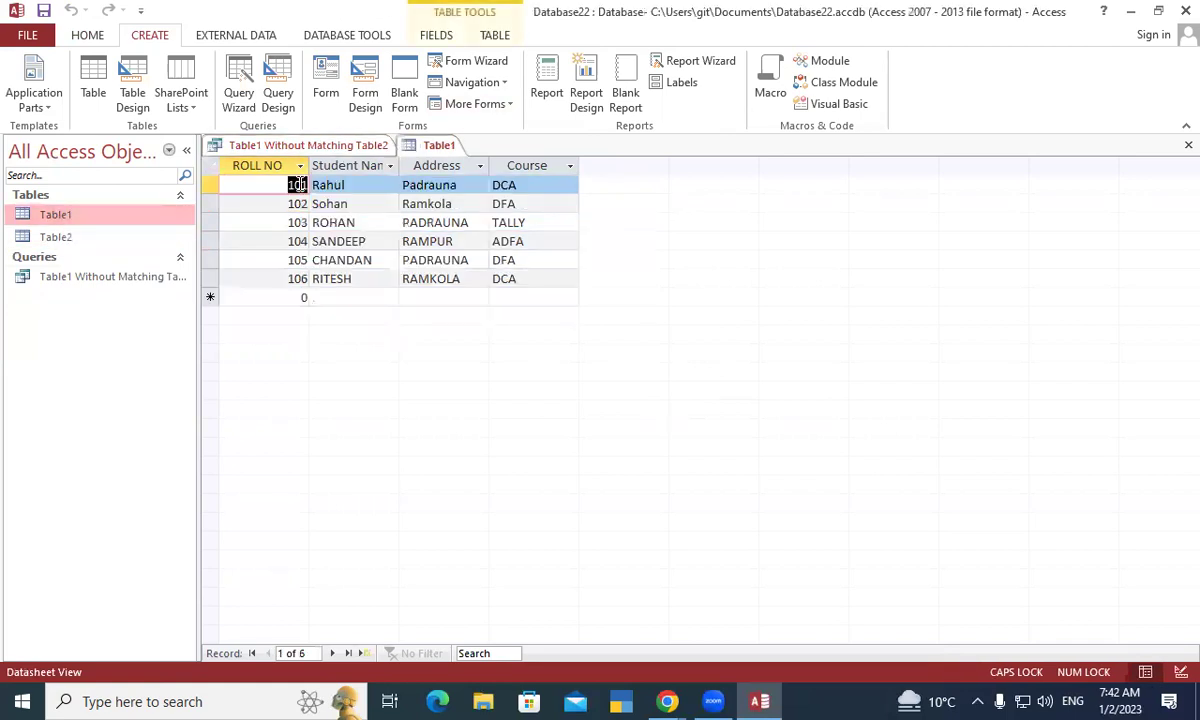
double_click(56, 237)
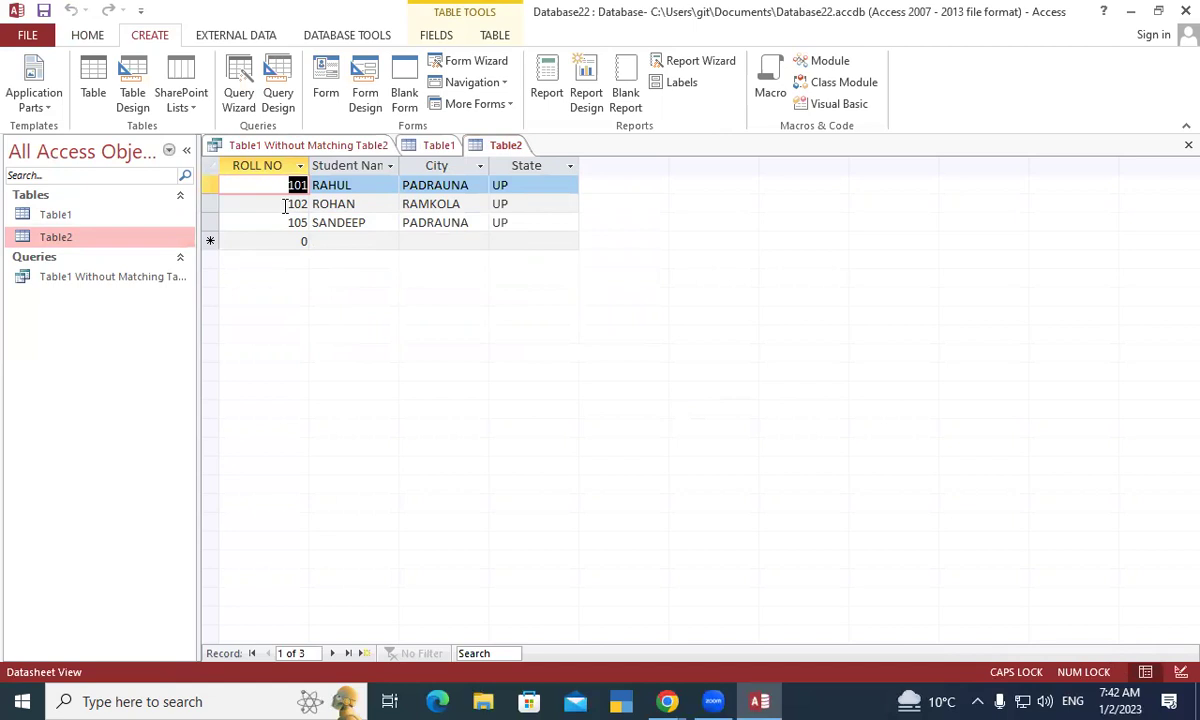
left_click(330, 146)
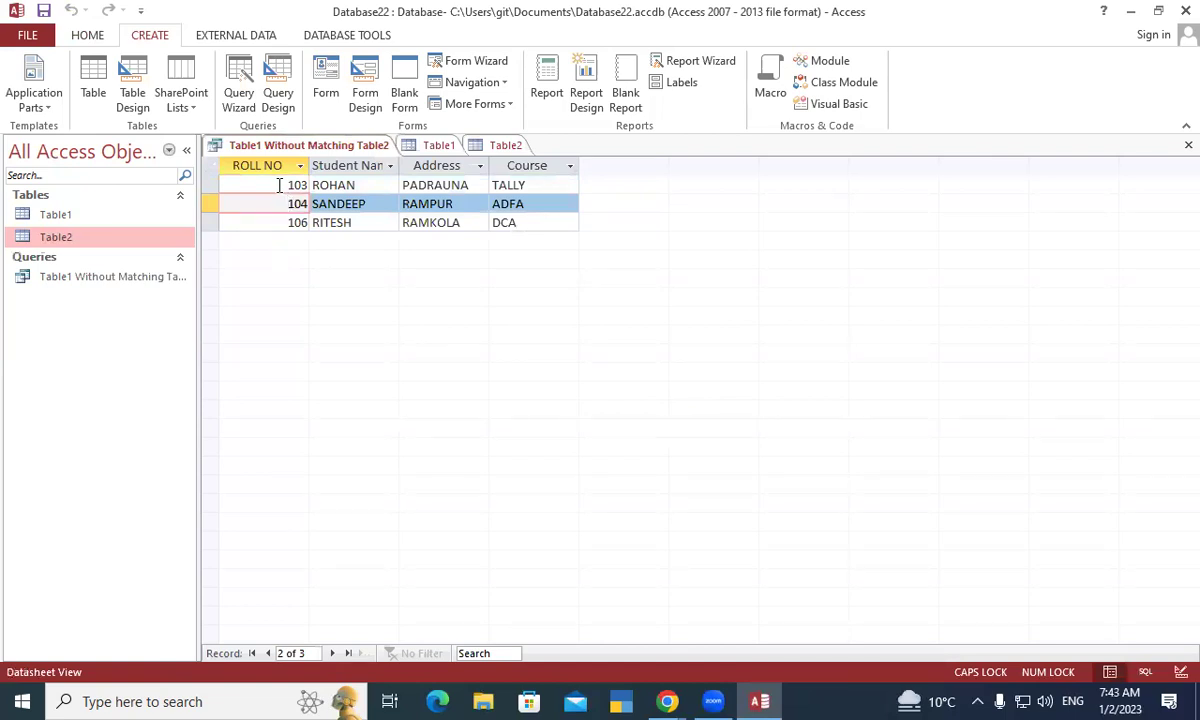
left_click(442, 150)
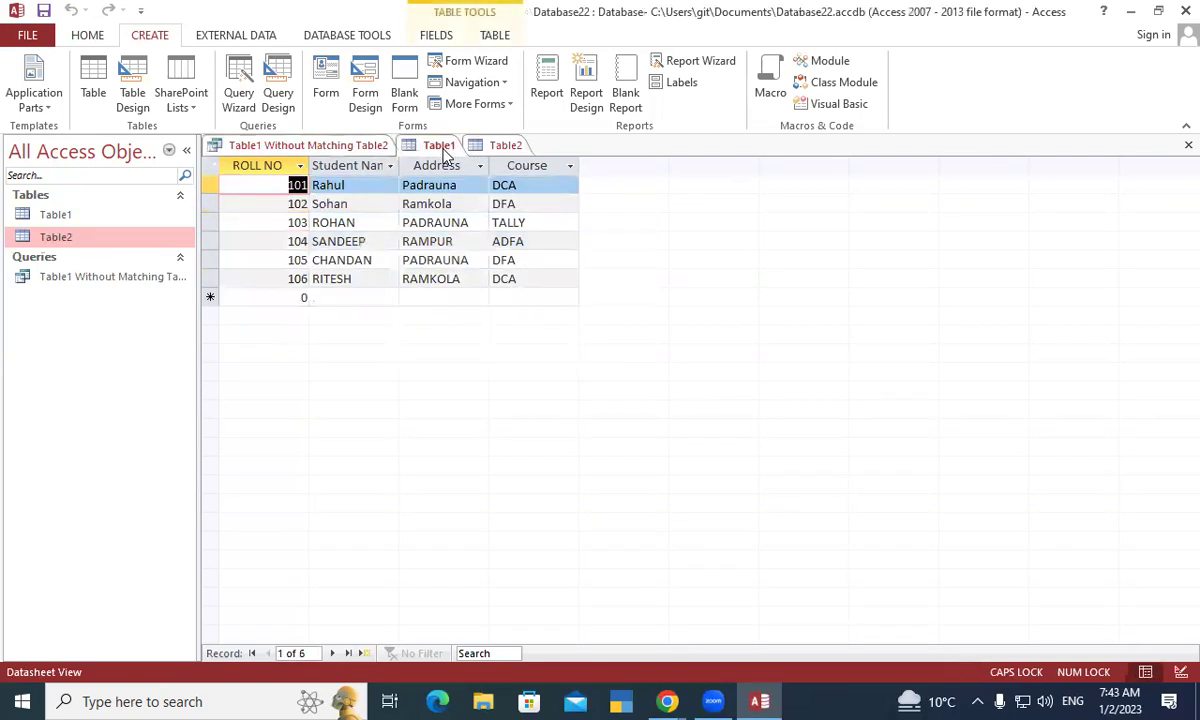
left_click(506, 146)
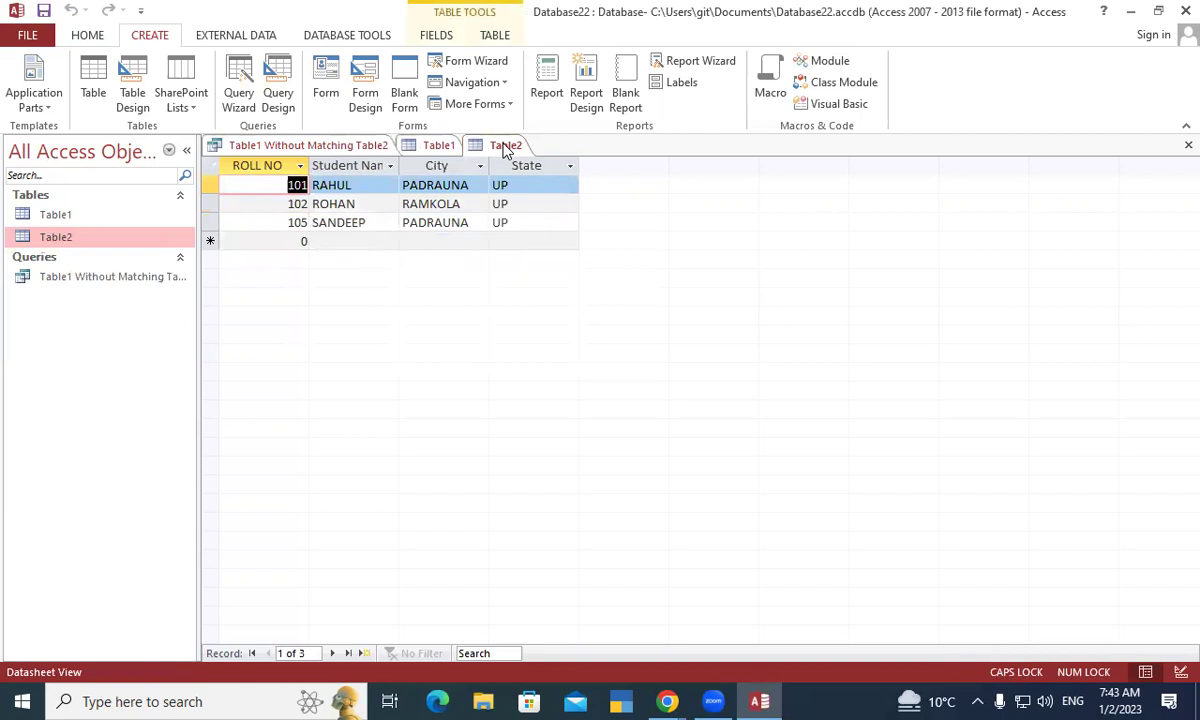
left_click(289, 147)
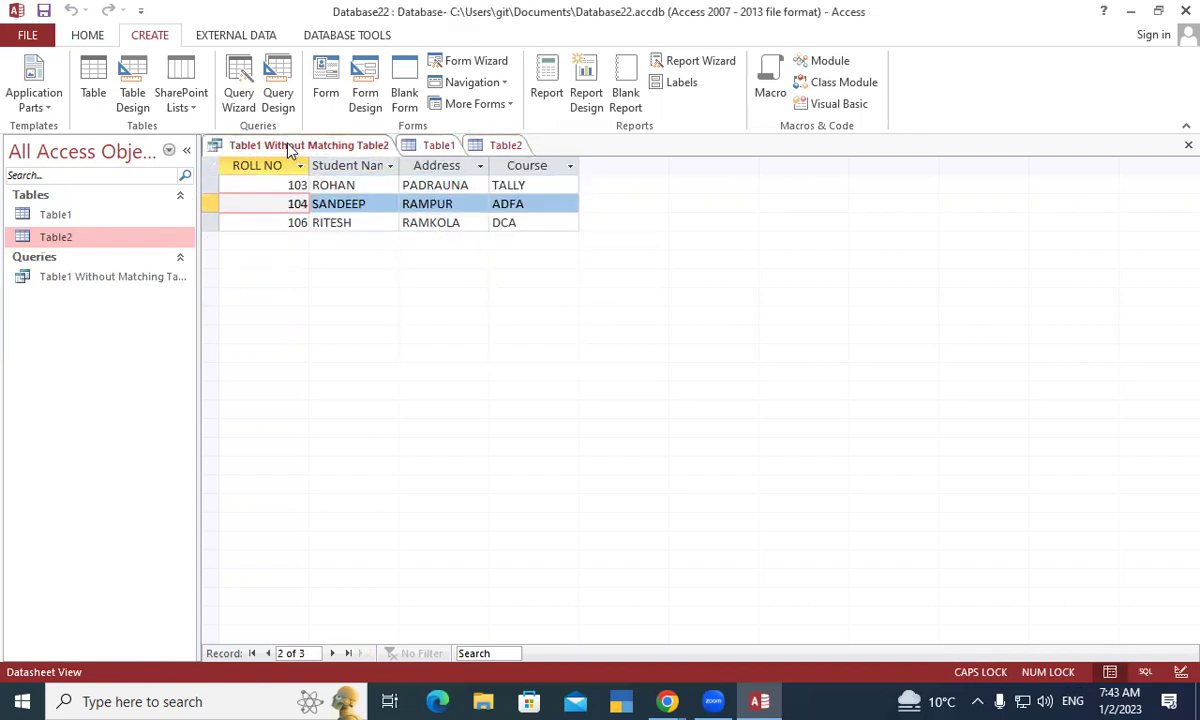